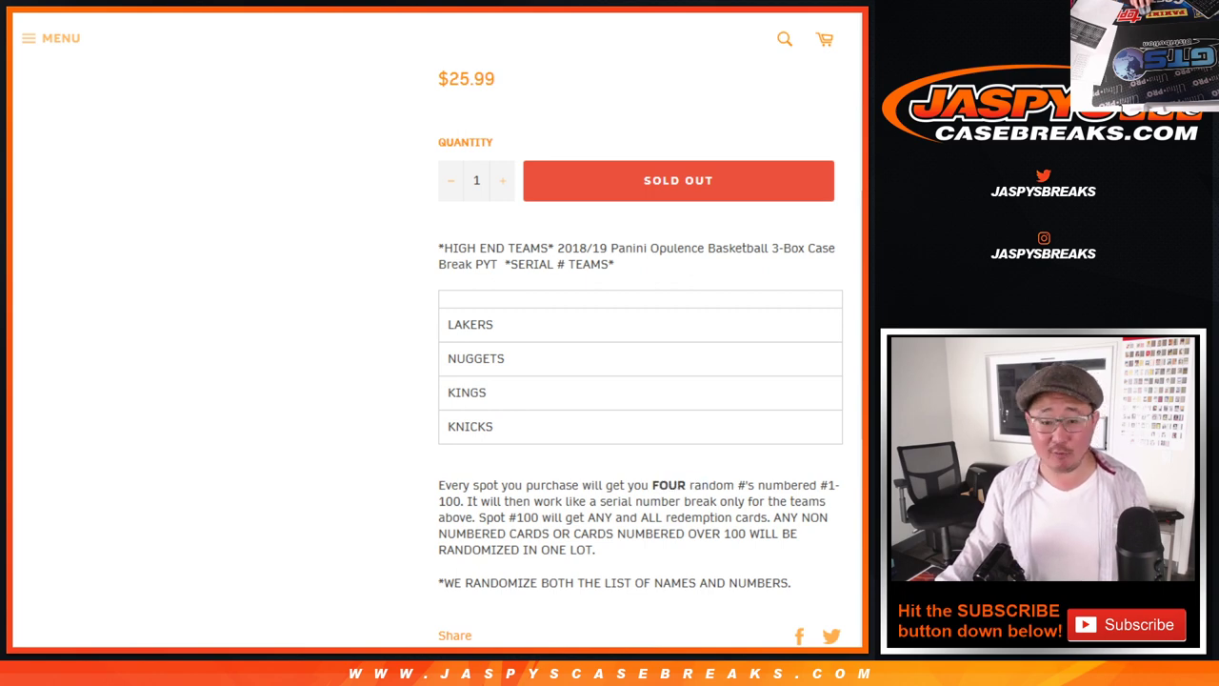
Select all the names in the Random.org list box and copy them
scroll(438, 342, "up", 5)
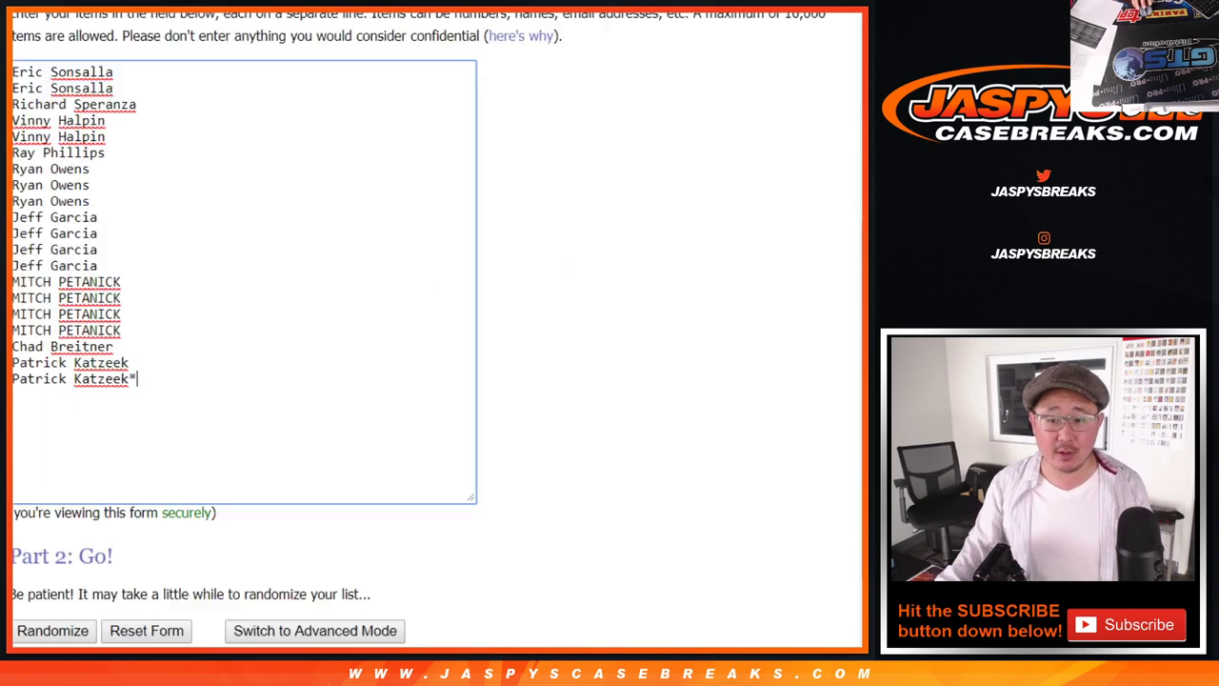
key("Up")
key("Up")
key("Up")
key("ctrl+a")
key("ctrl+c")
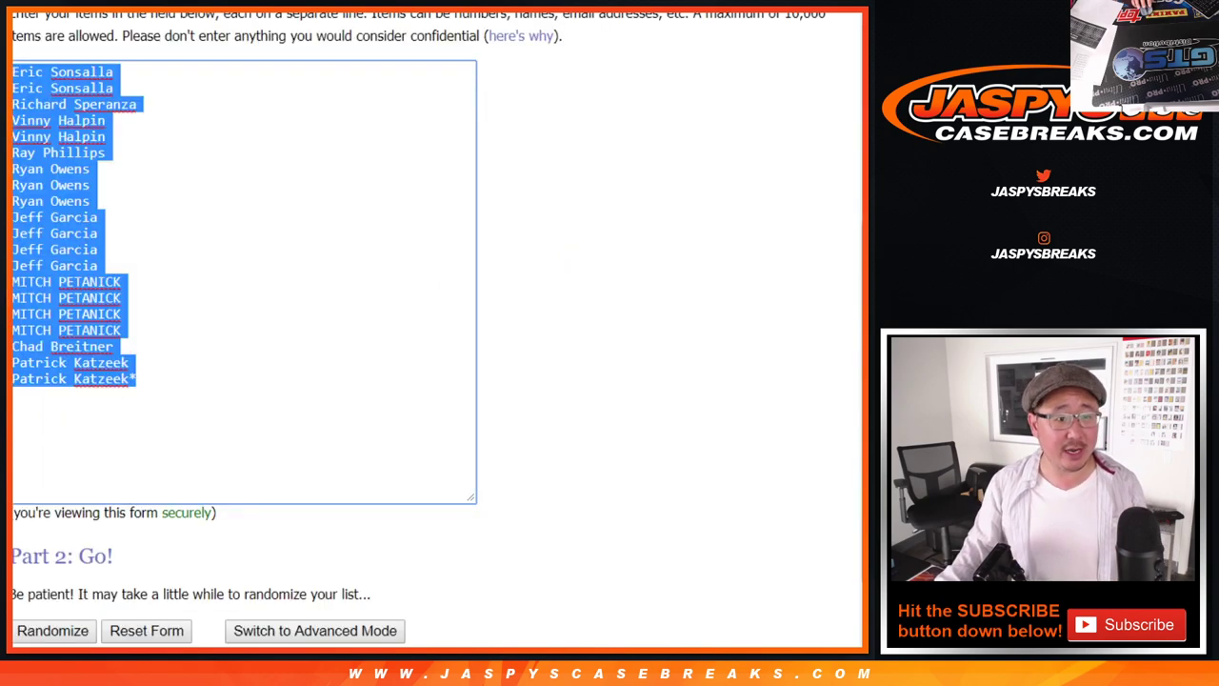
key("alt+Tab")
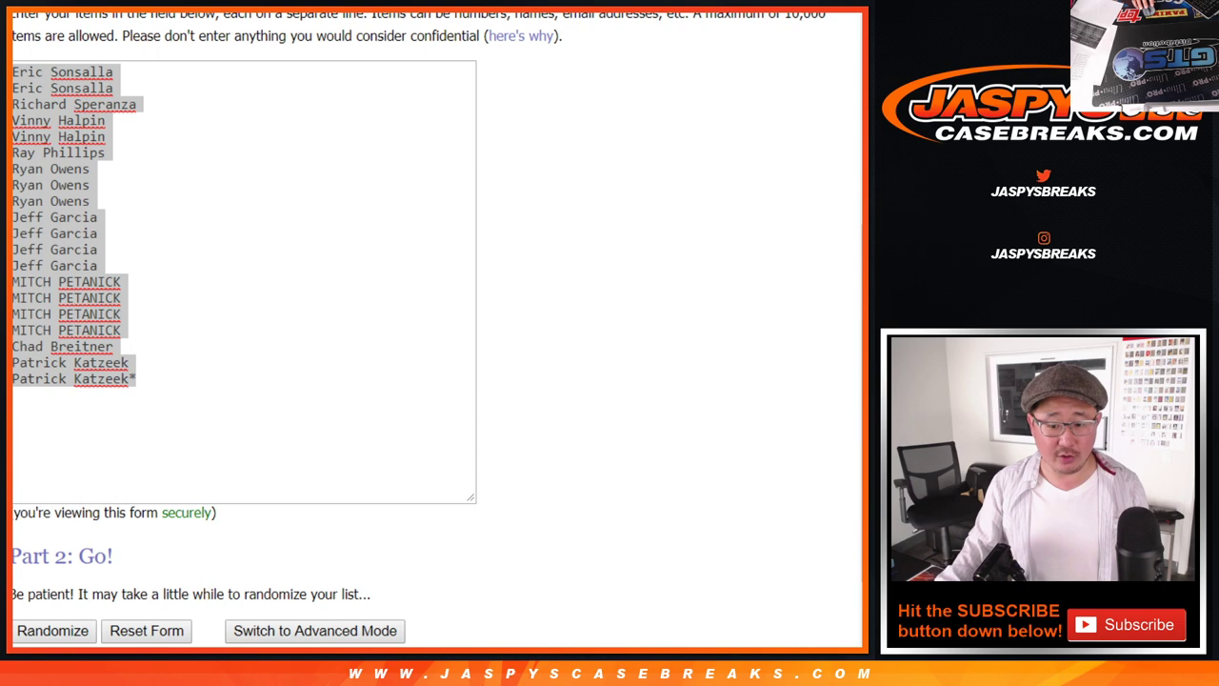
key("alt+Tab")
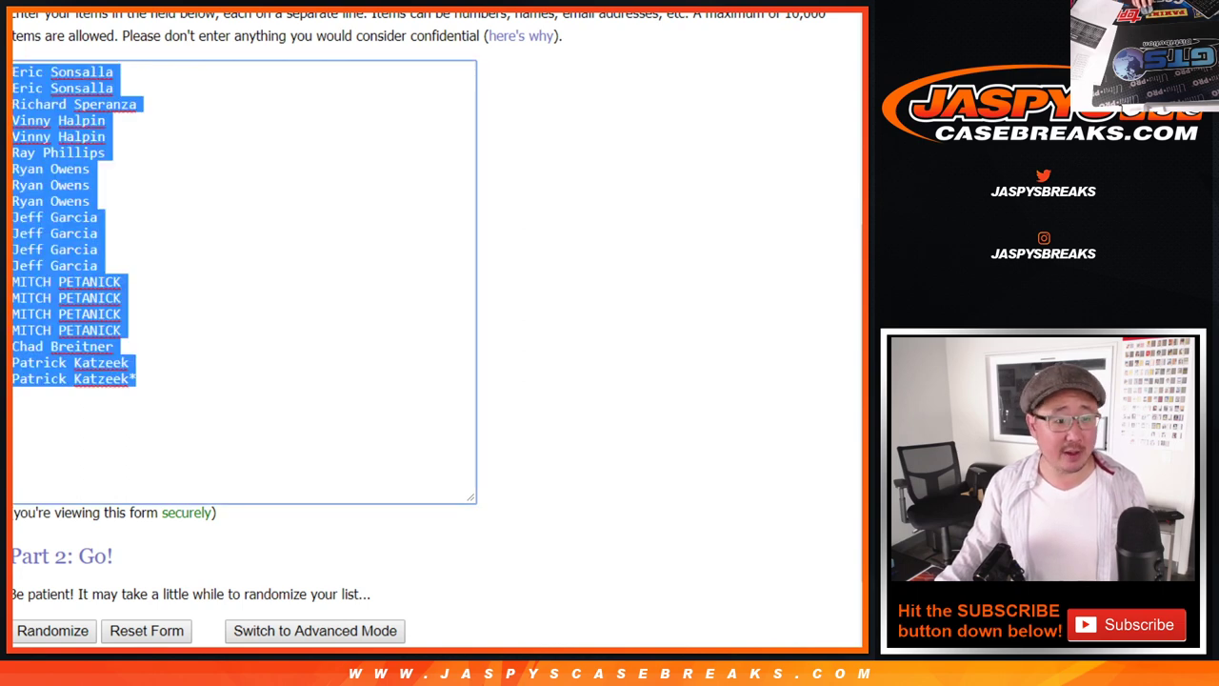
Paste another copy of the name list after the last name
key("Right")
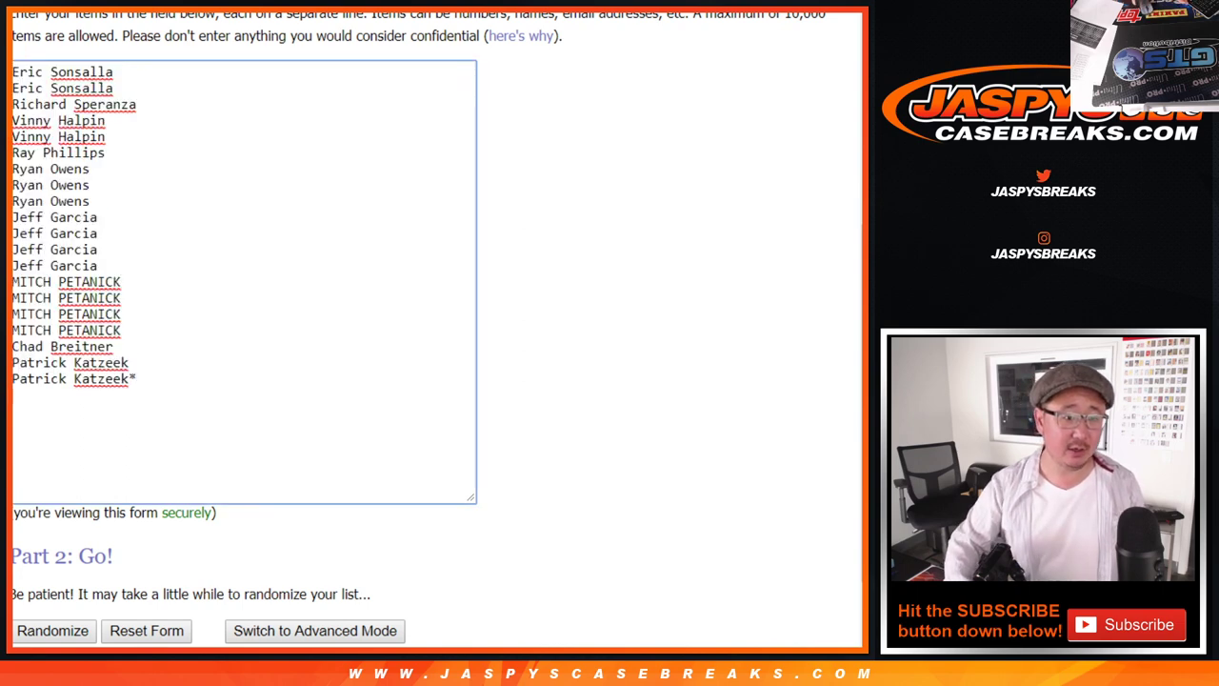
key("Return")
key("ctrl+v")
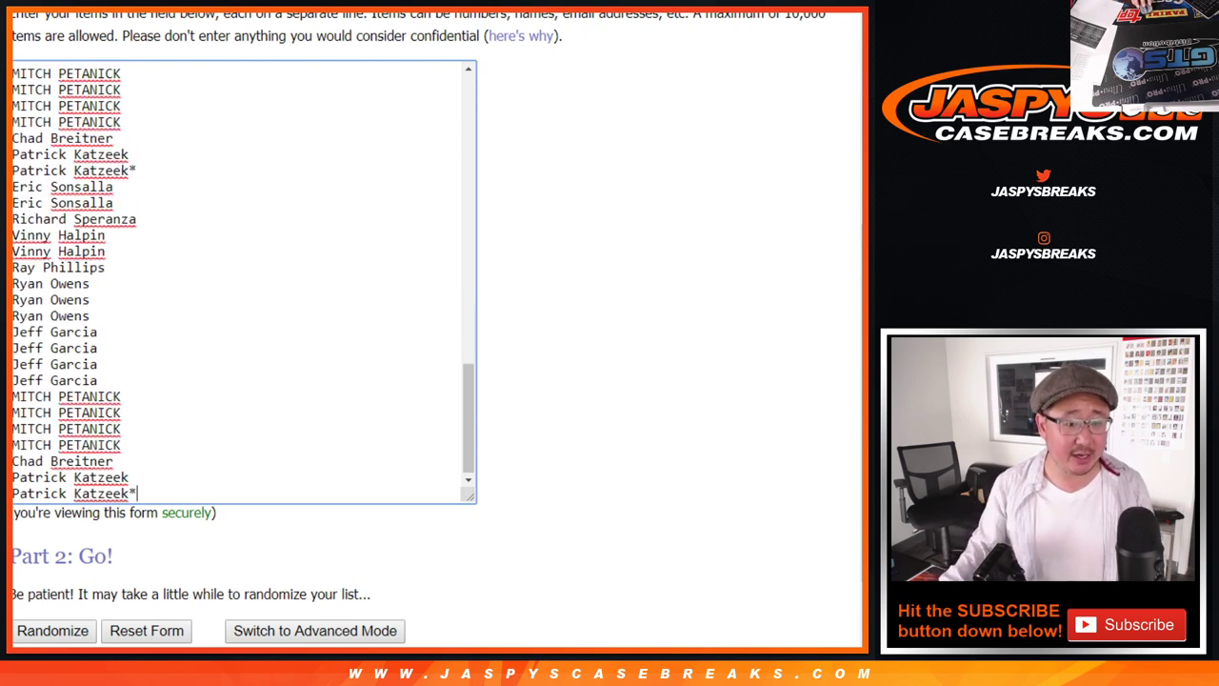
scroll(242, 281, "up", 3)
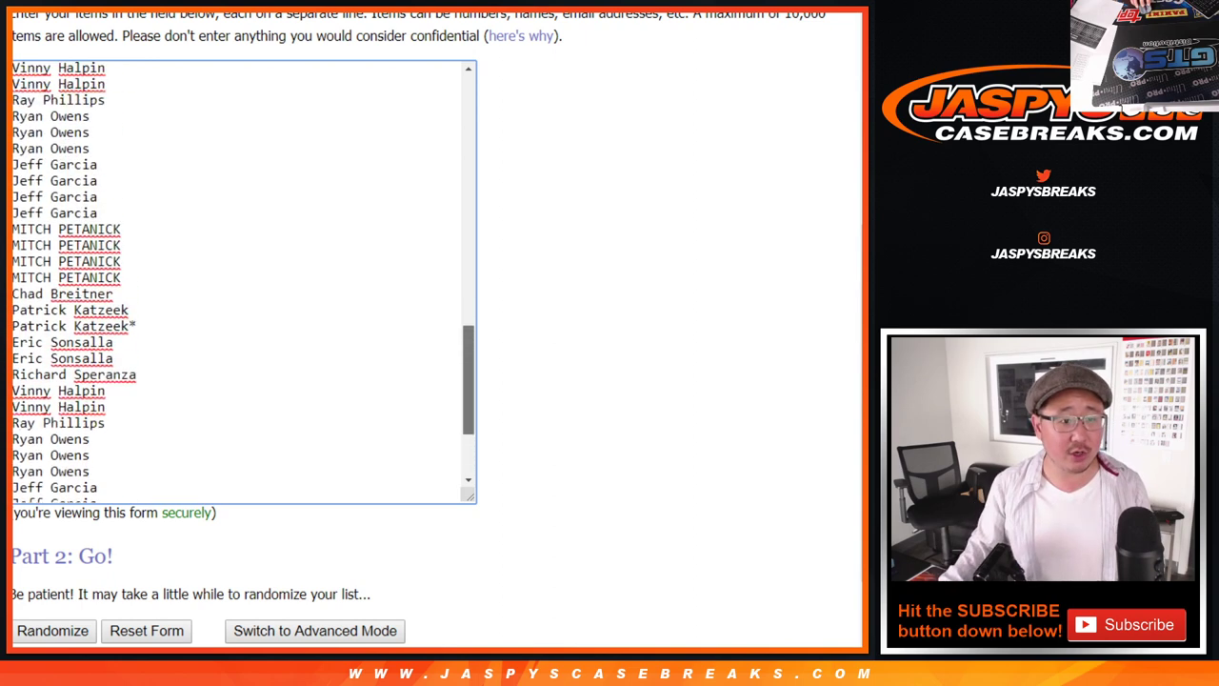
scroll(242, 281, "up", 3)
scroll(243, 281, "up", 2)
scroll(243, 281, "up", 3)
scroll(243, 281, "up", 3)
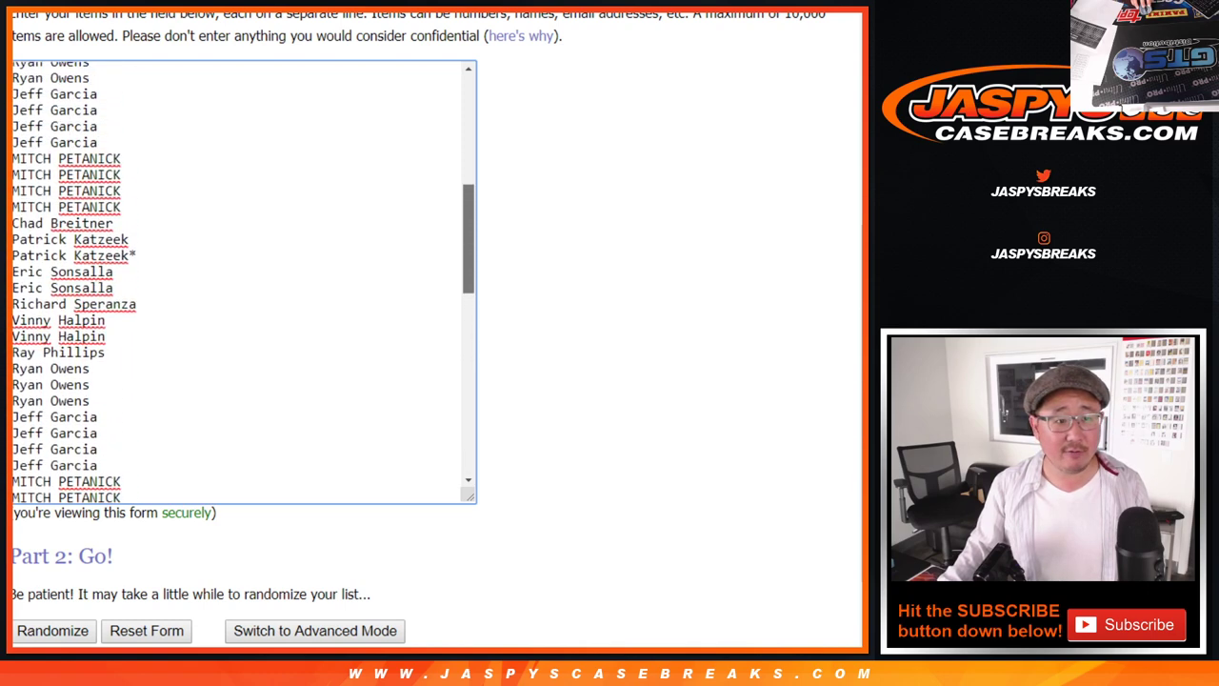
scroll(243, 281, "up", 4)
scroll(243, 280, "up", 3)
scroll(243, 281, "up", 2)
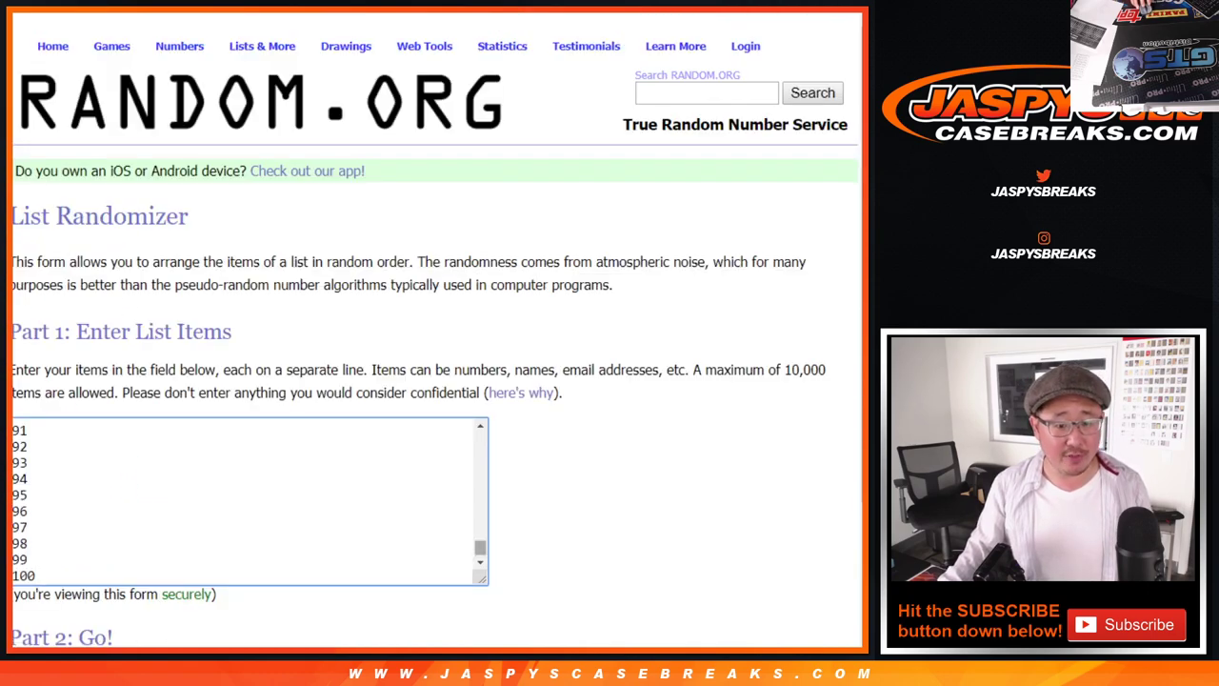
Roll the two virtual dice on Random.org's dice roller
scroll(250, 500, "up", 7)
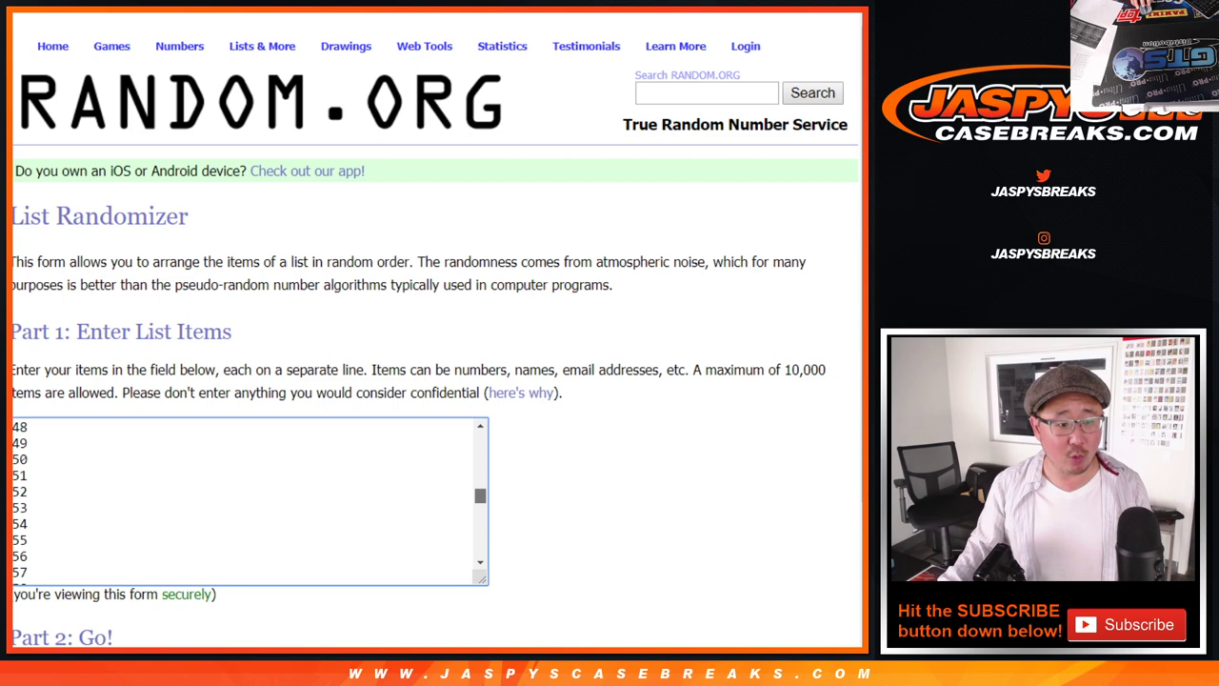
scroll(249, 500, "up", 7)
scroll(249, 500, "down", 11)
scroll(249, 500, "down", 4)
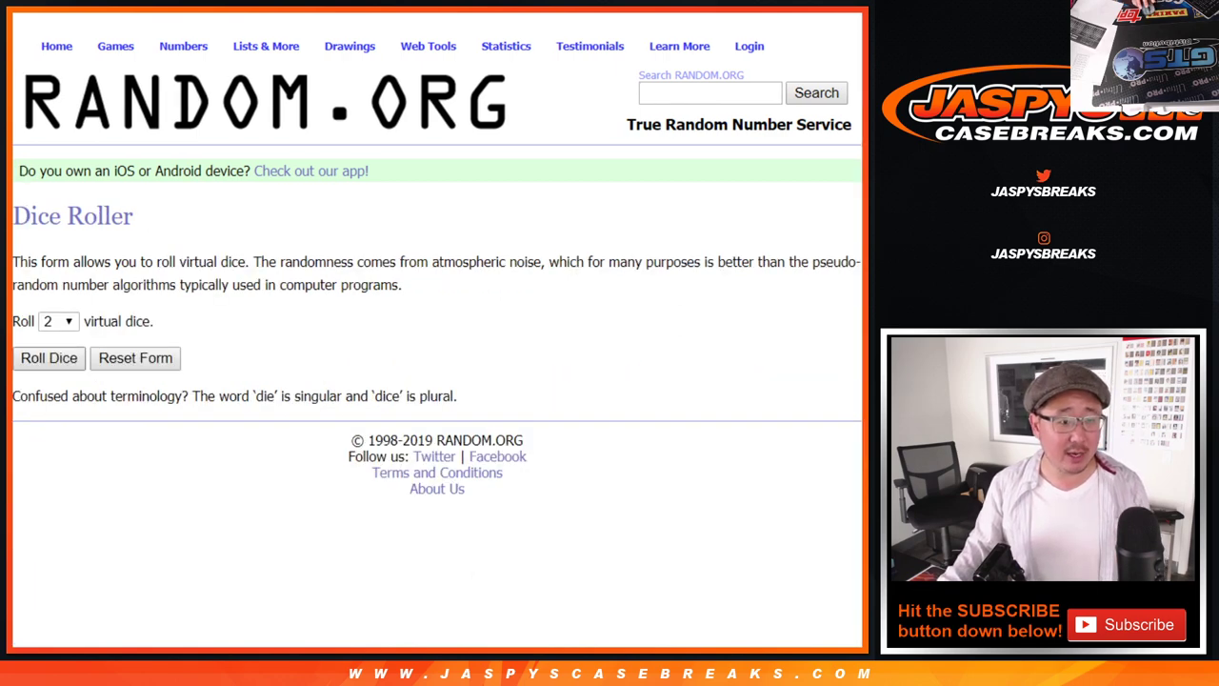
key("Return")
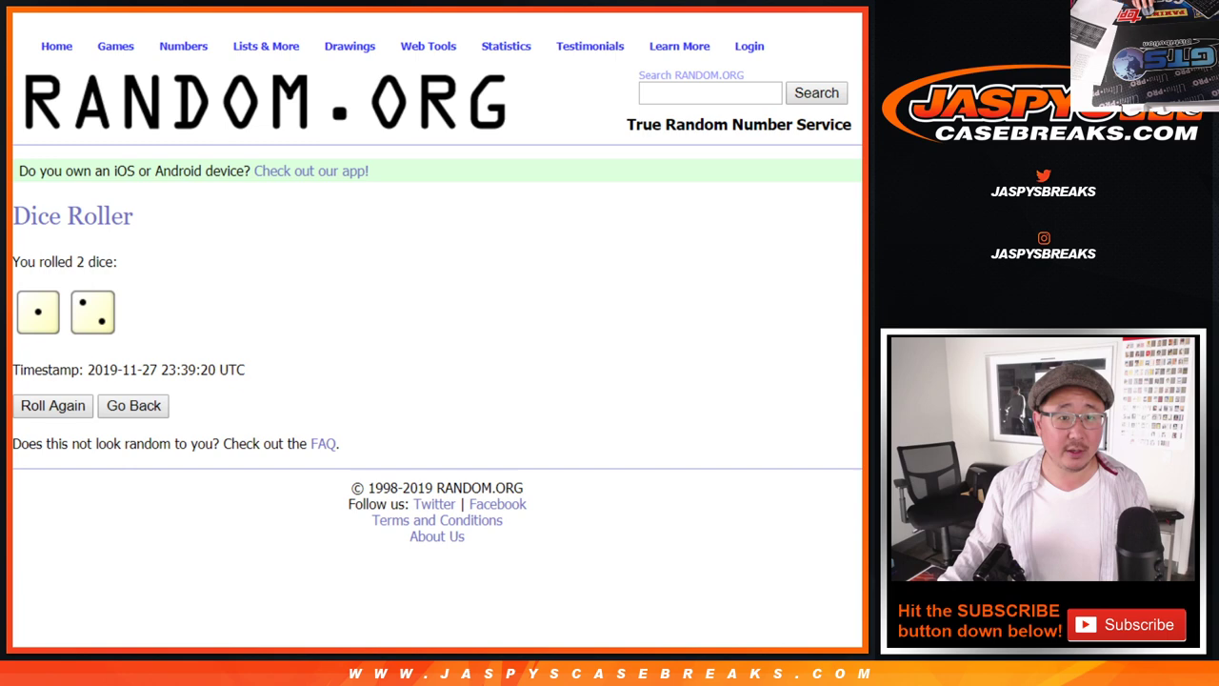
Shuffle the name list once in the List Randomizer
key("ctrl+Tab")
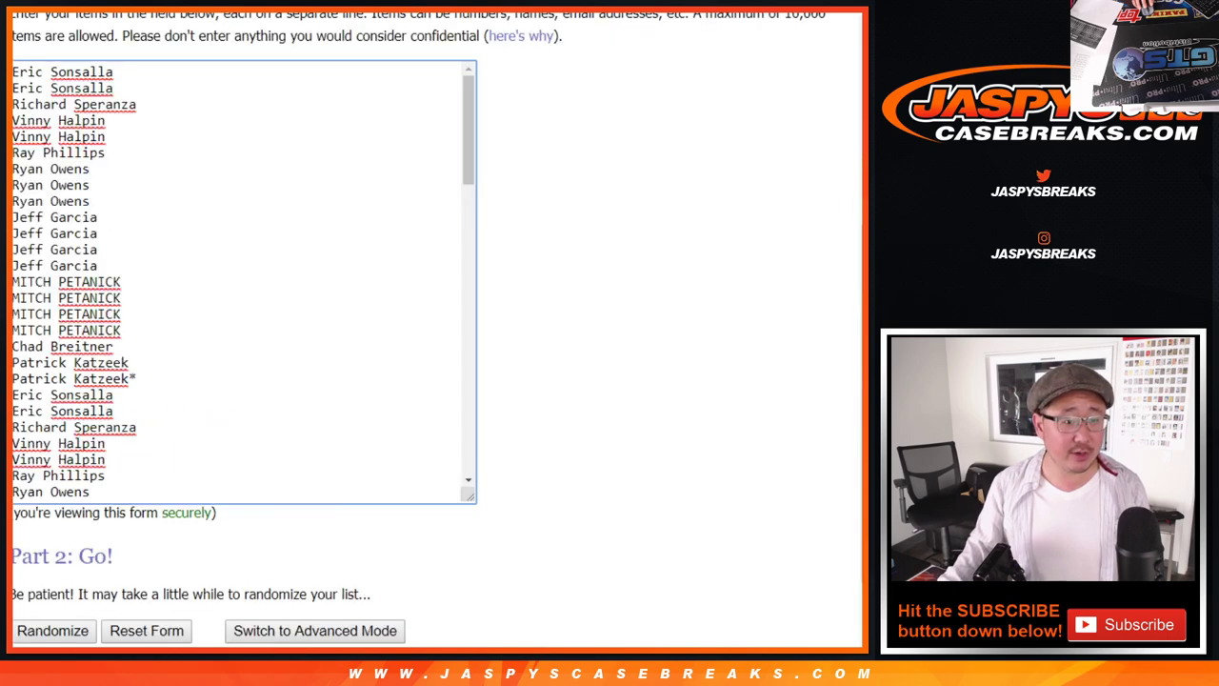
scroll(436, 324, "down", 2)
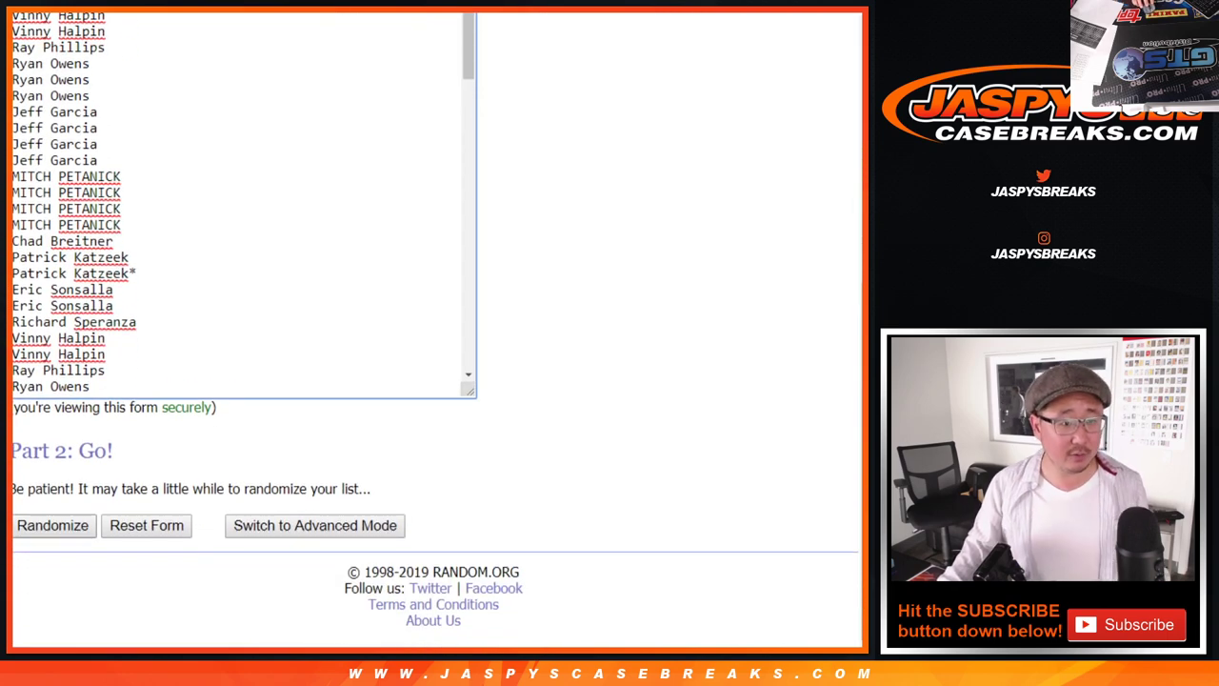
left_click(52, 524)
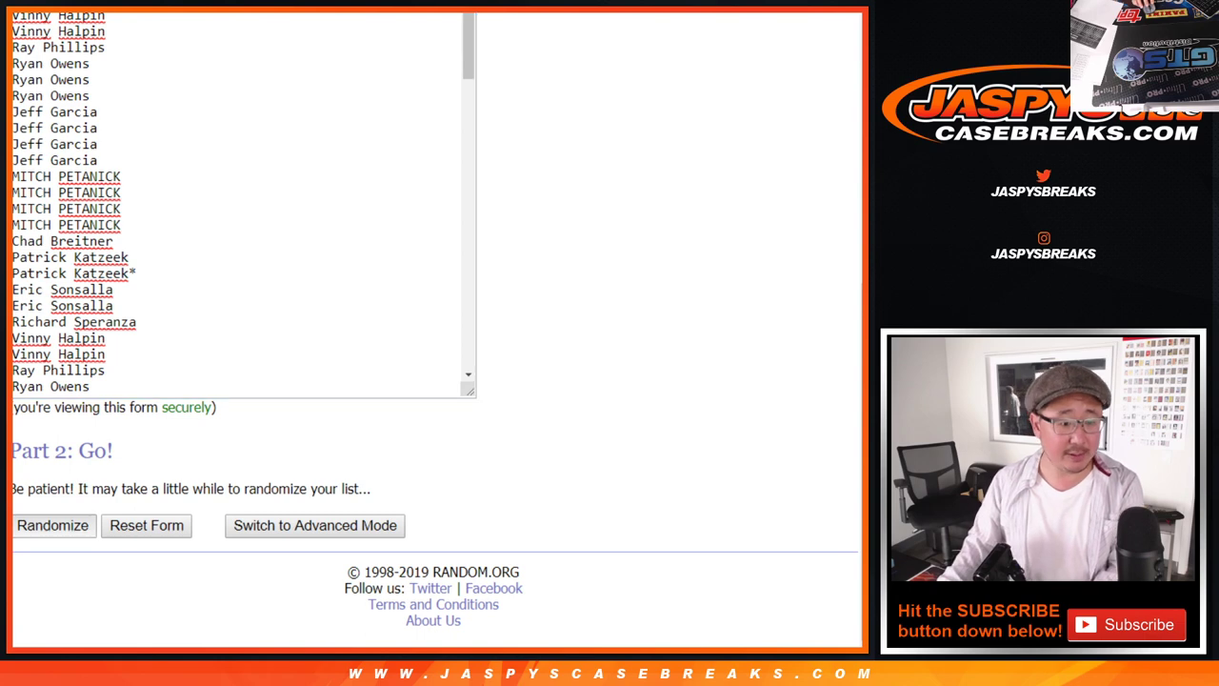
scroll(436, 324, "down", 15)
scroll(436, 324, "down", 3)
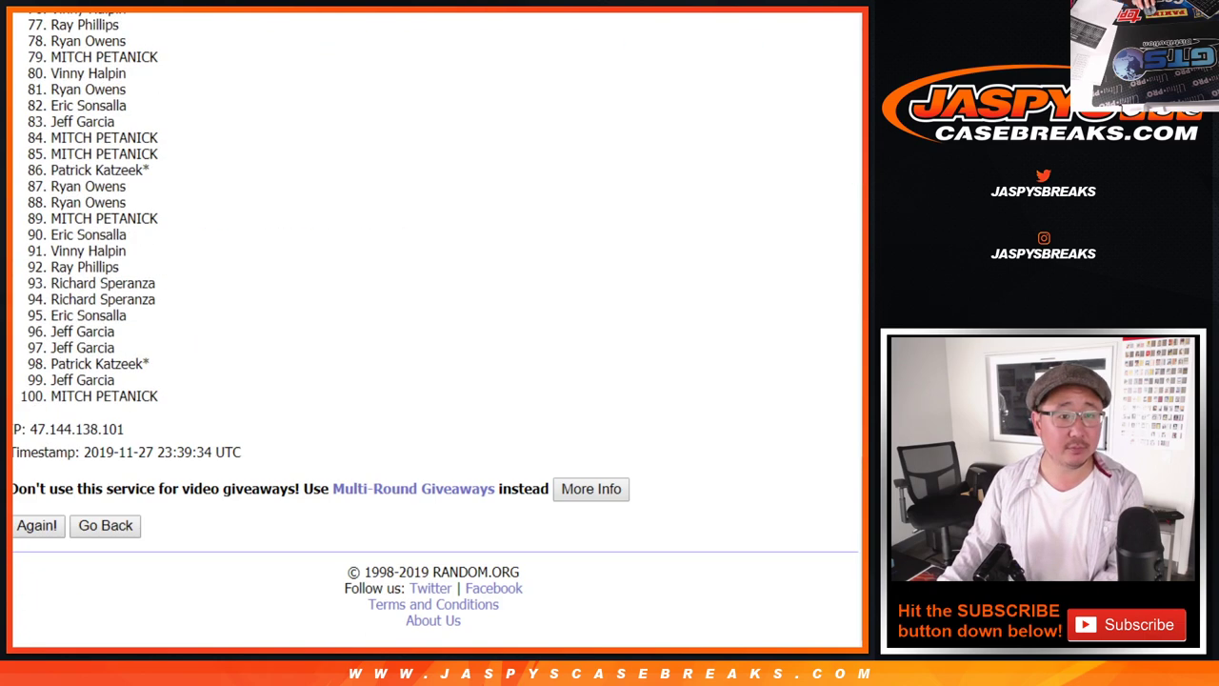
key("ctrl+shift+Tab")
key("ctrl+Tab")
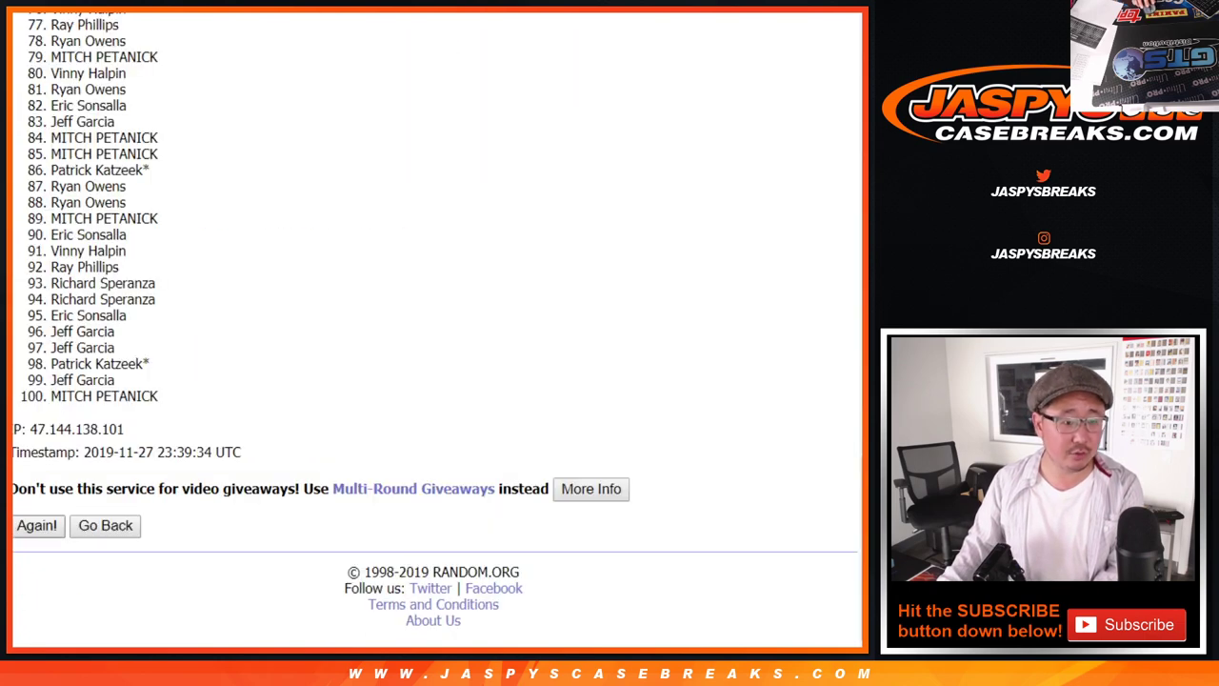
Shuffle the names again until three runs, then select items 1 to 100
left_click(36, 525)
scroll(436, 324, "down", 15)
left_click(36, 525)
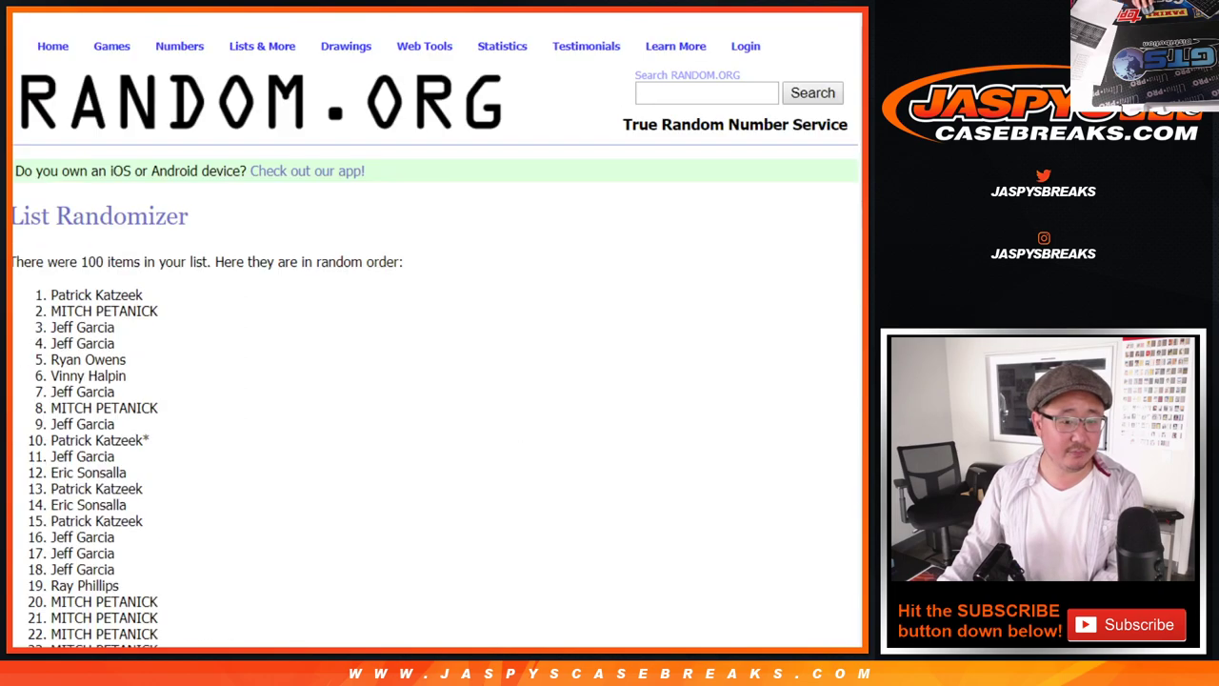
scroll(437, 324, "down", 15)
left_click(36, 525)
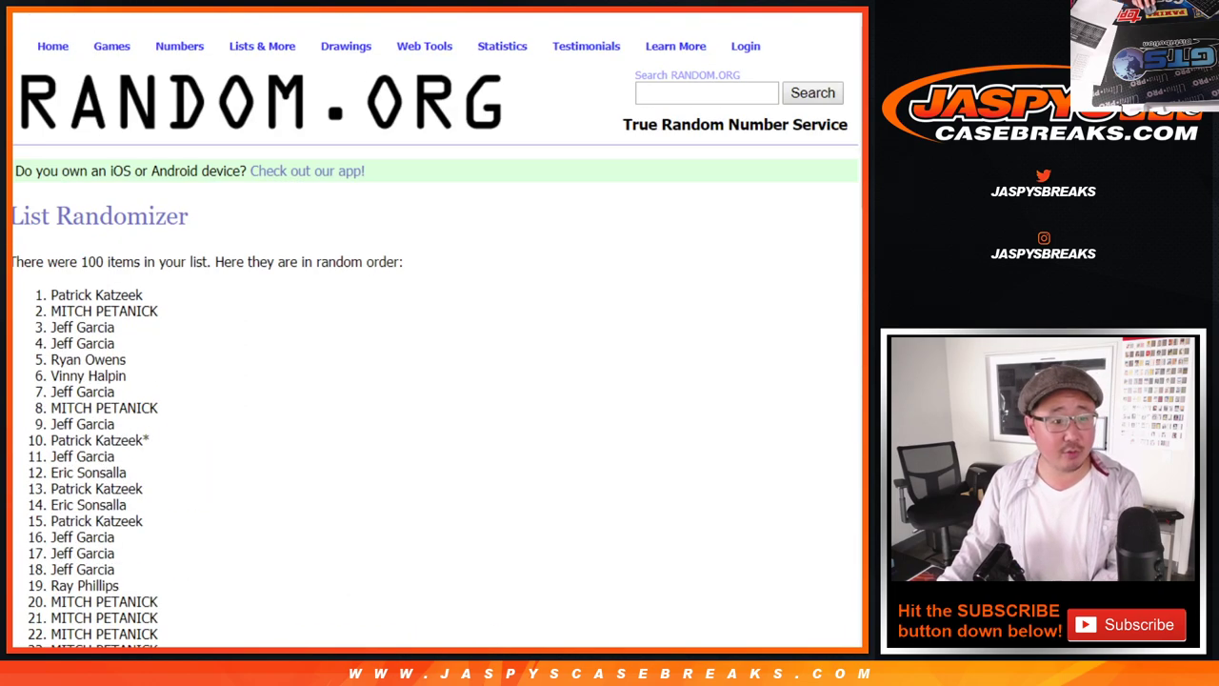
left_click_drag(50, 295, 156, 359)
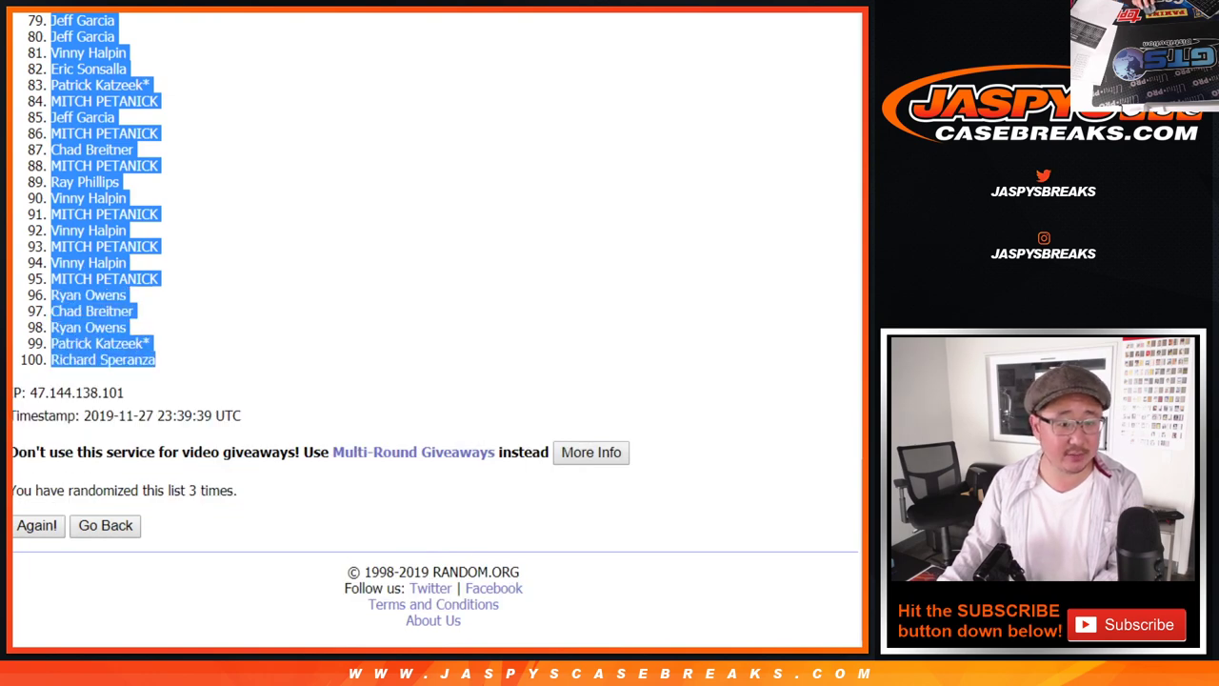
Paste the shuffled names into column A of the spreadsheet, starting at A1
key("ctrl+Tab")
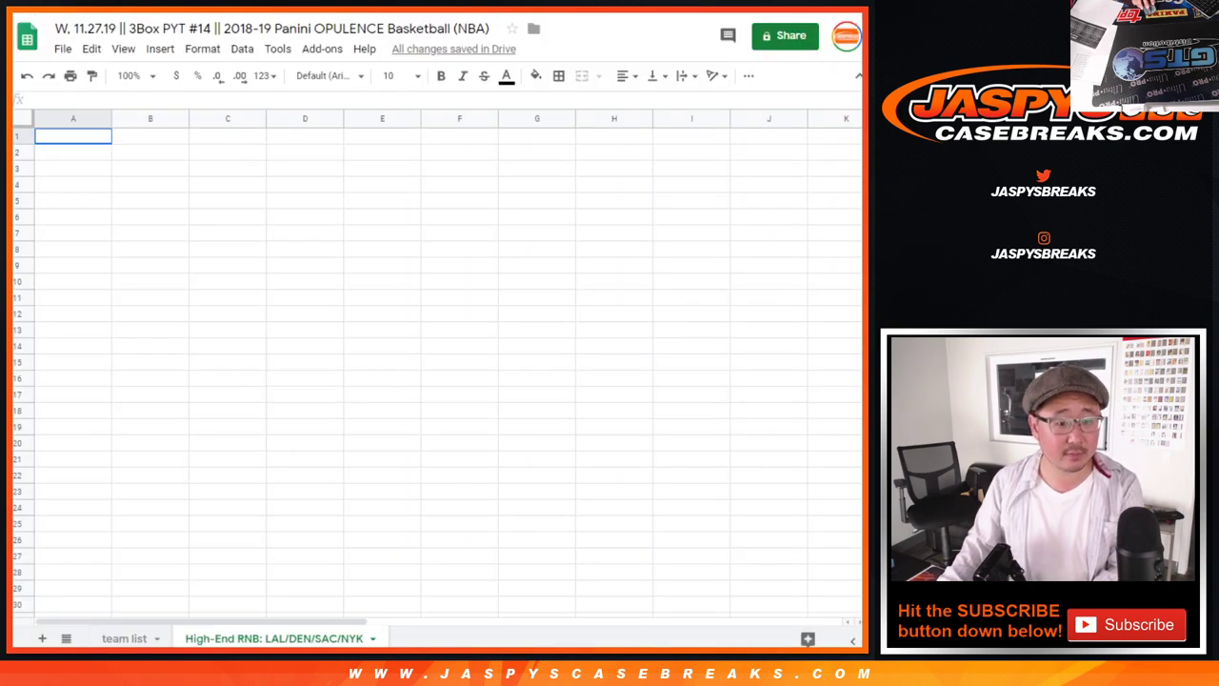
right_click(91, 136)
left_click(124, 155)
key("ctrl+Tab")
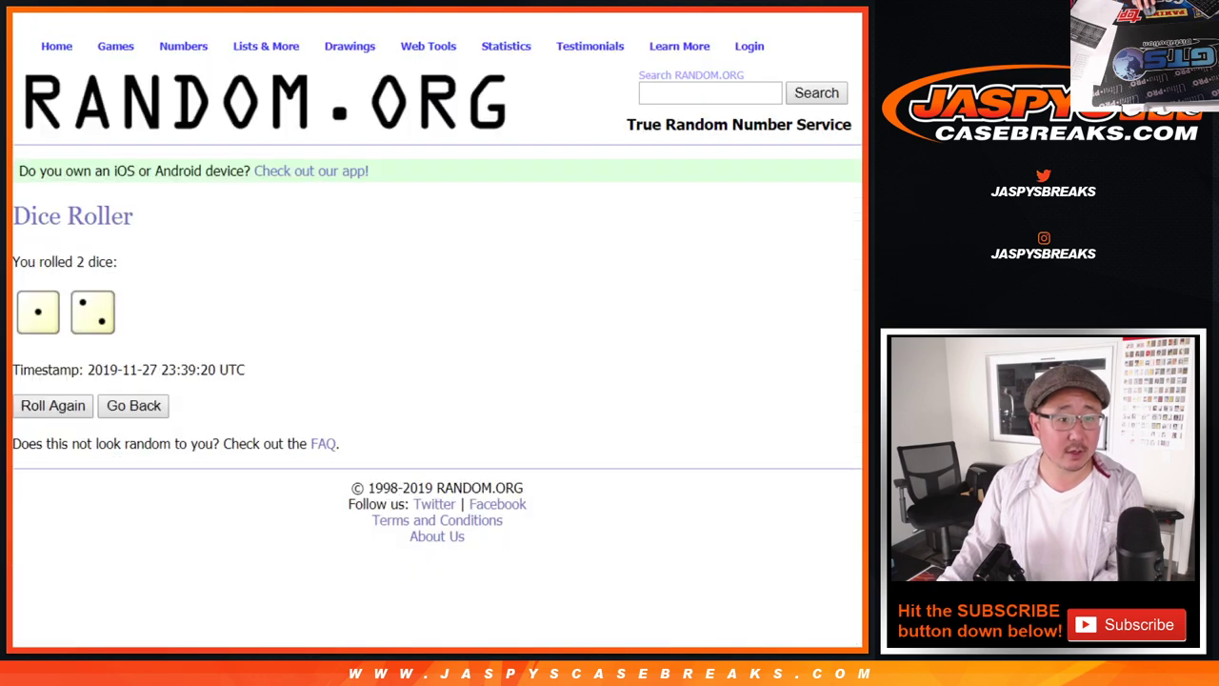
Shuffle the list of numbers 1 to 100 three times
key("ctrl+Tab")
scroll(438, 343, "down", 2)
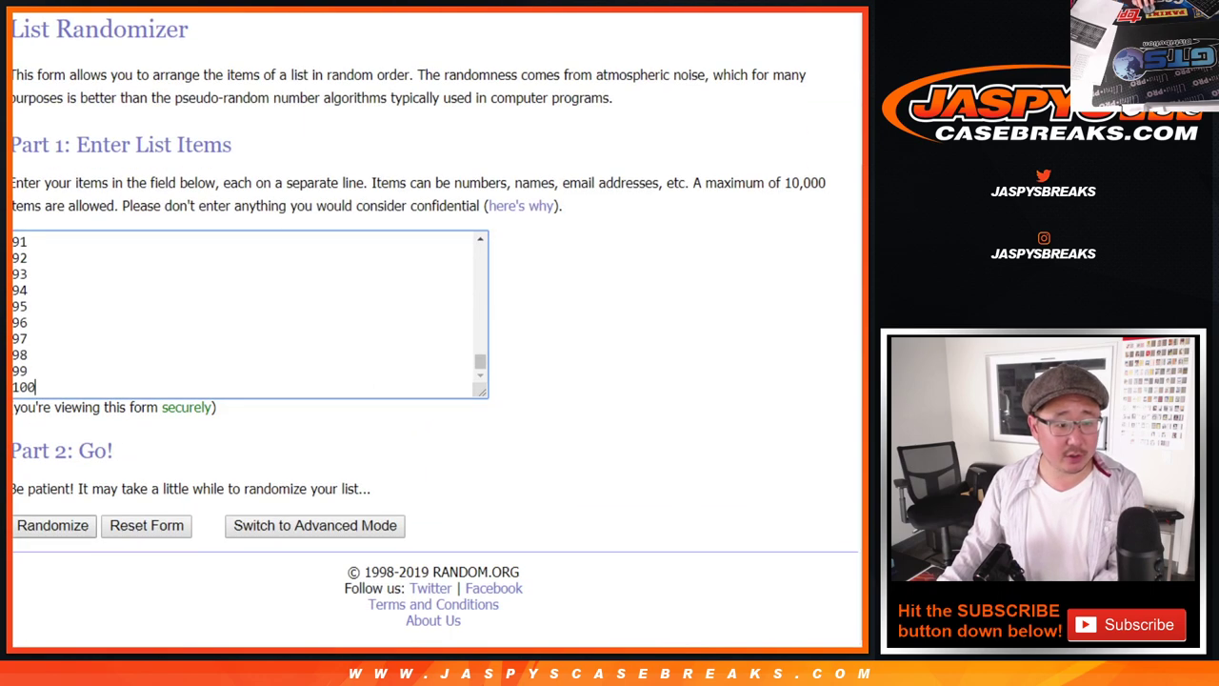
left_click(53, 524)
scroll(52, 525, "down", 15)
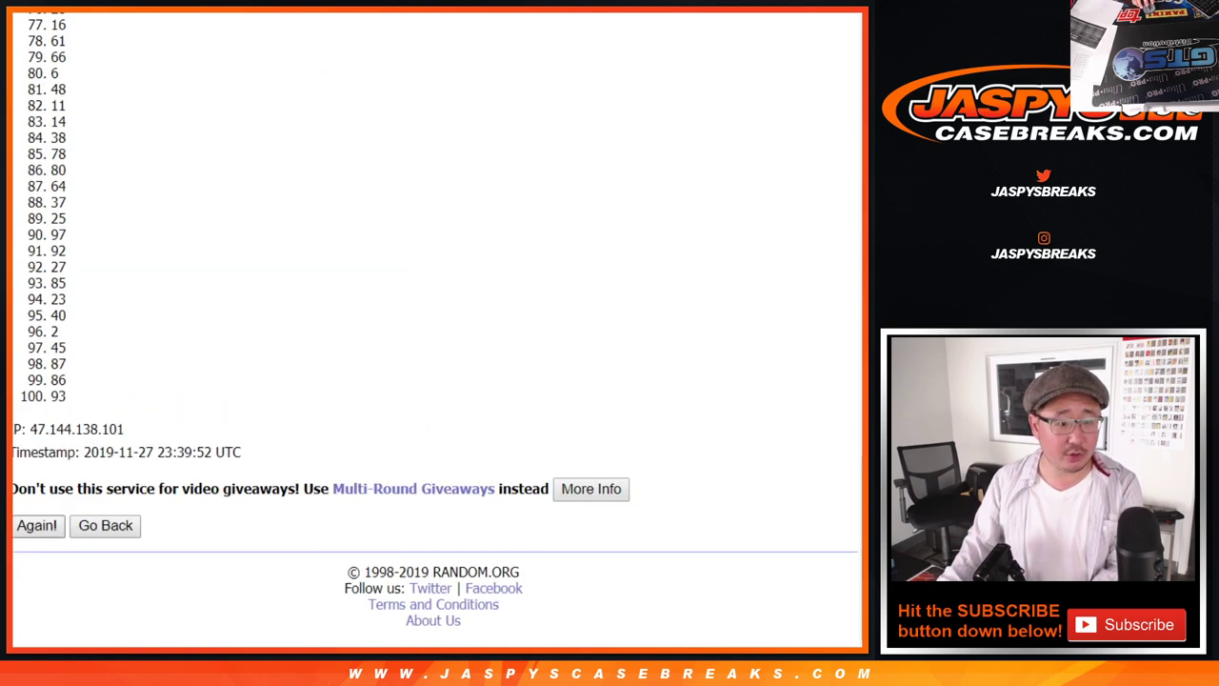
left_click(36, 525)
scroll(438, 343, "down", 15)
left_click(37, 525)
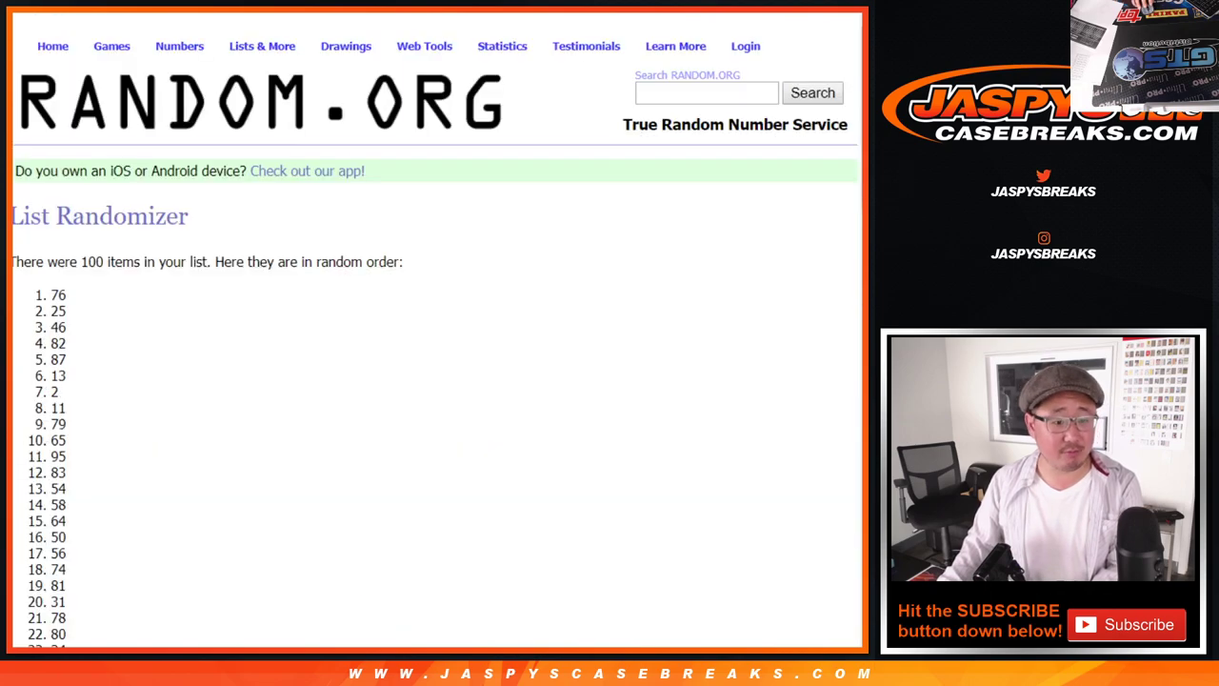
Select the shuffled numbers from item 1 down to the end
scroll(438, 343, "down", 15)
scroll(438, 343, "up", 15)
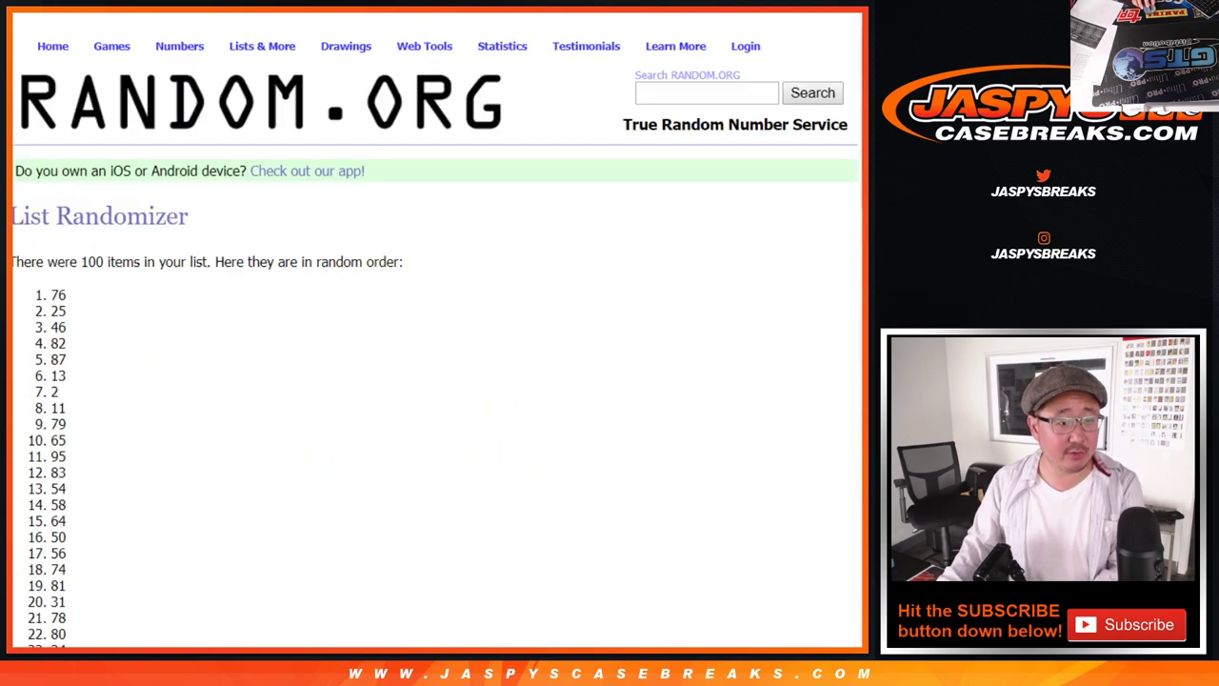
left_click_drag(51, 295, 67, 571)
scroll(438, 342, "down", 2)
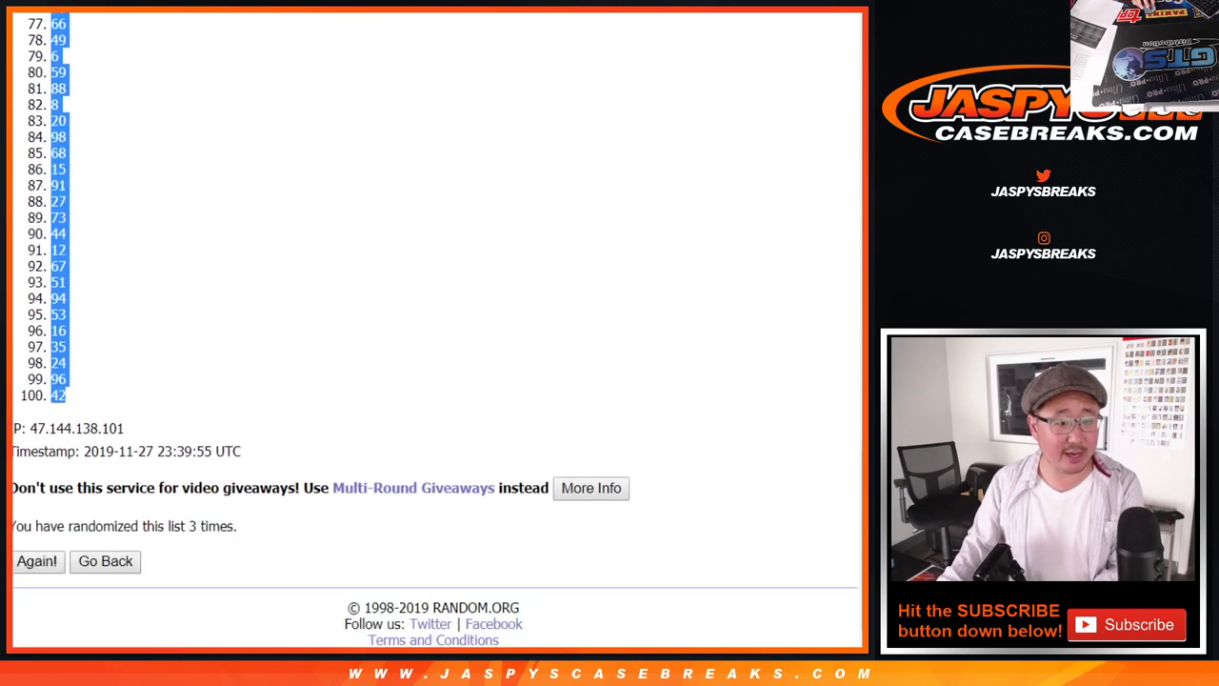
Paste the shuffled numbers into column B, starting at B1
key("ctrl+Tab")
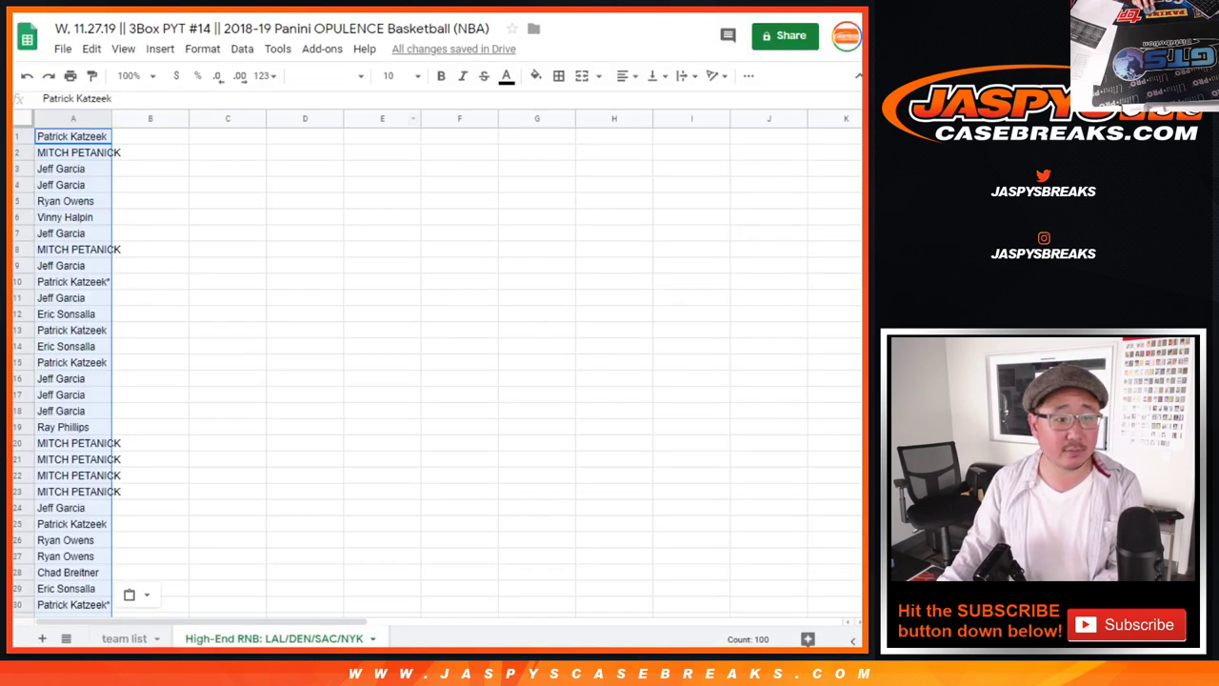
left_click(160, 136)
right_click(160, 136)
left_click(204, 154)
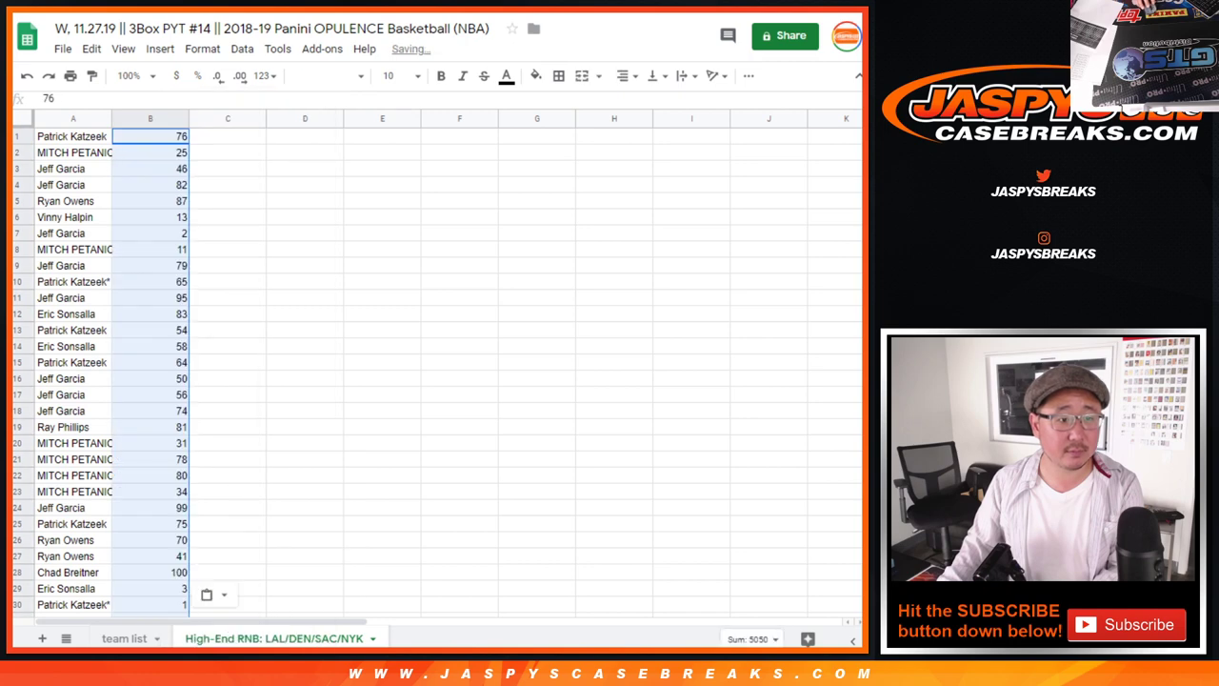
Set the whole sheet to Nunito font, size 10
key("ctrl+a")
left_click(327, 75)
left_click(334, 228)
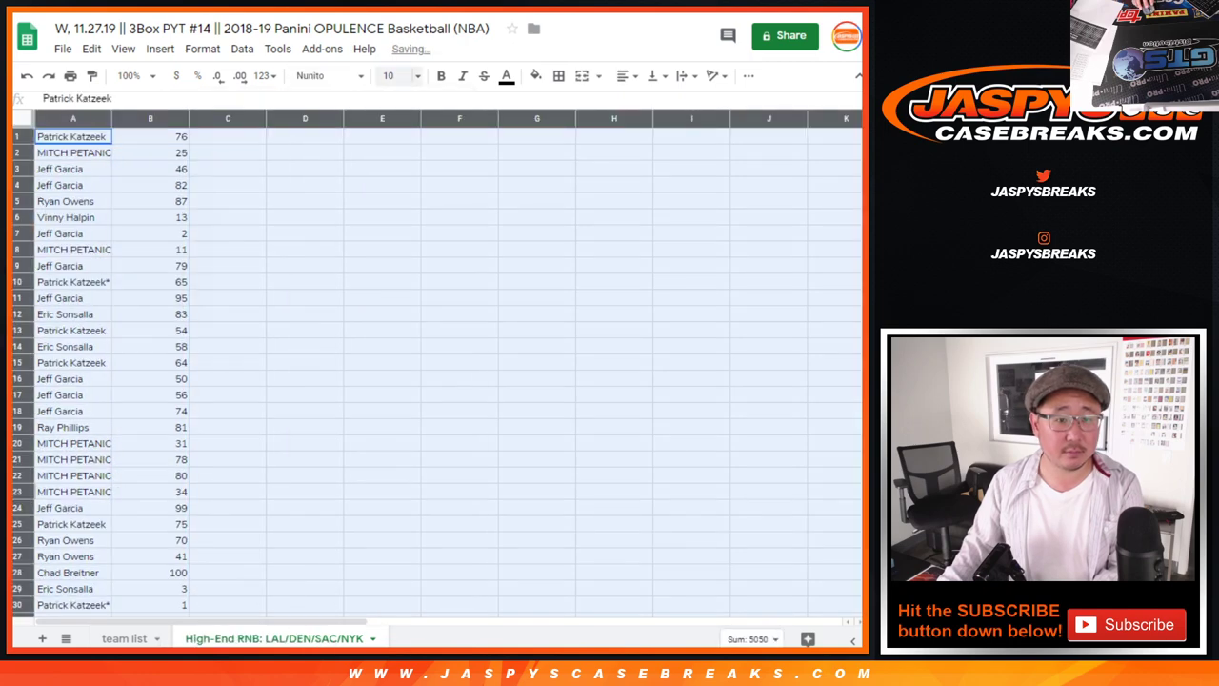
left_click(395, 75)
left_click(394, 202)
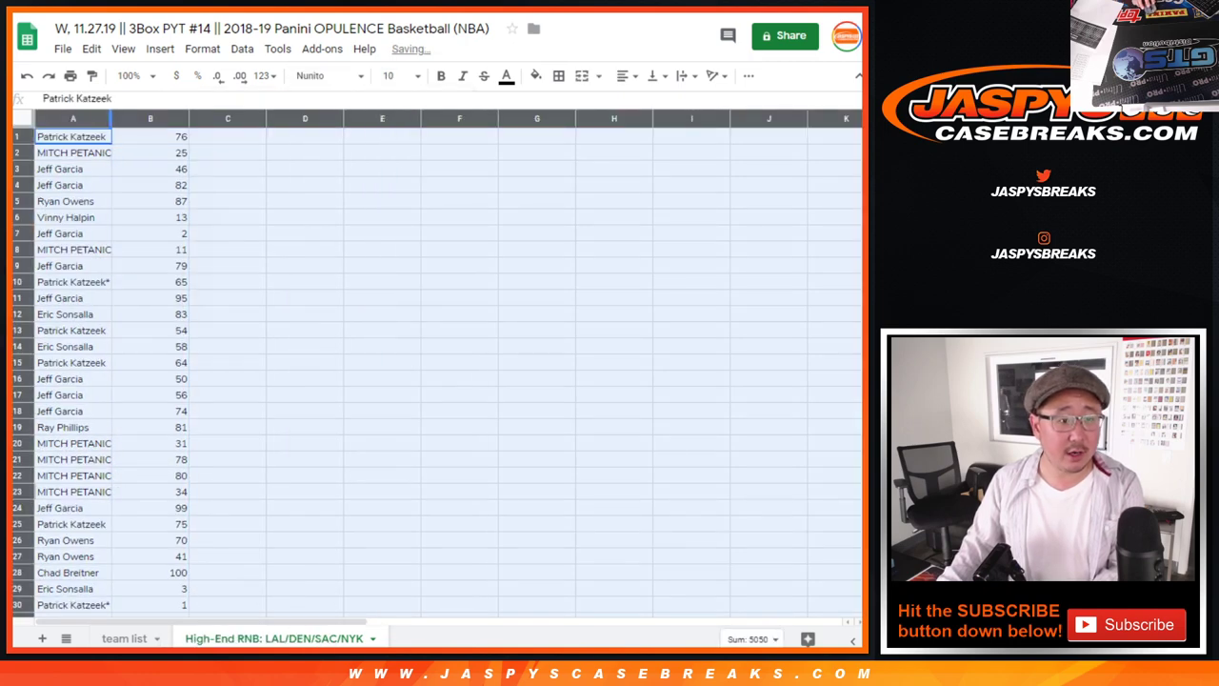
Zoom the sheet to 150% and return to cell A1
left_click(133, 75)
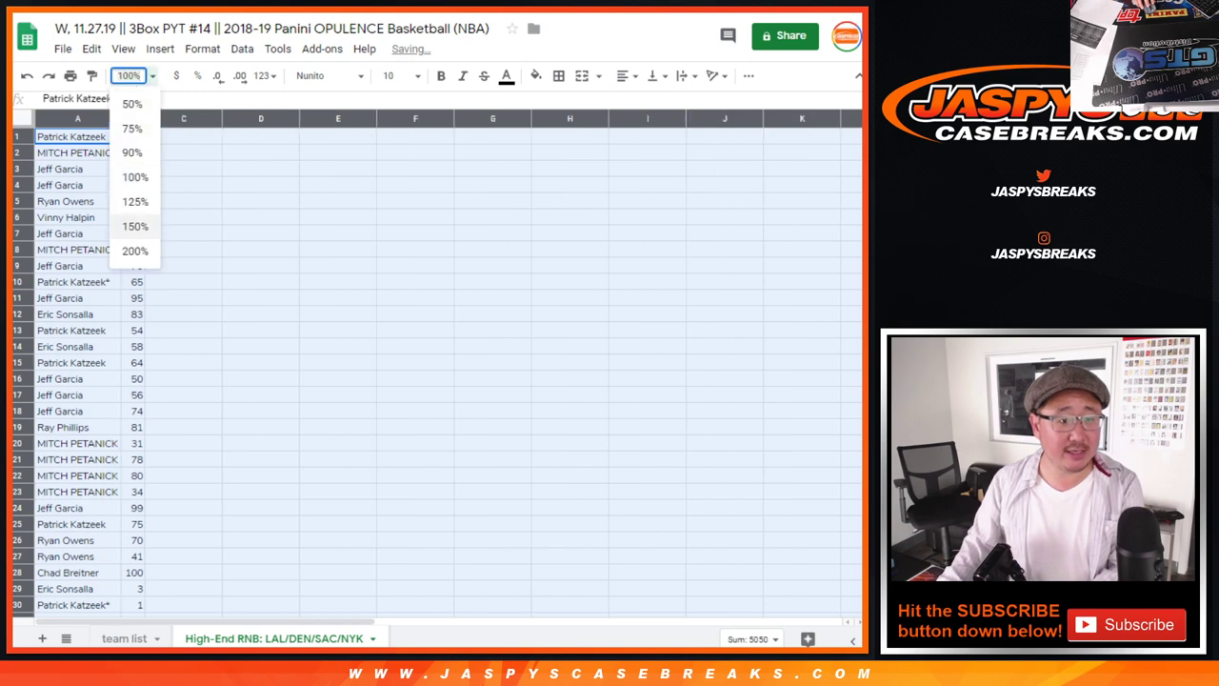
left_click(133, 225)
key("ctrl+Home")
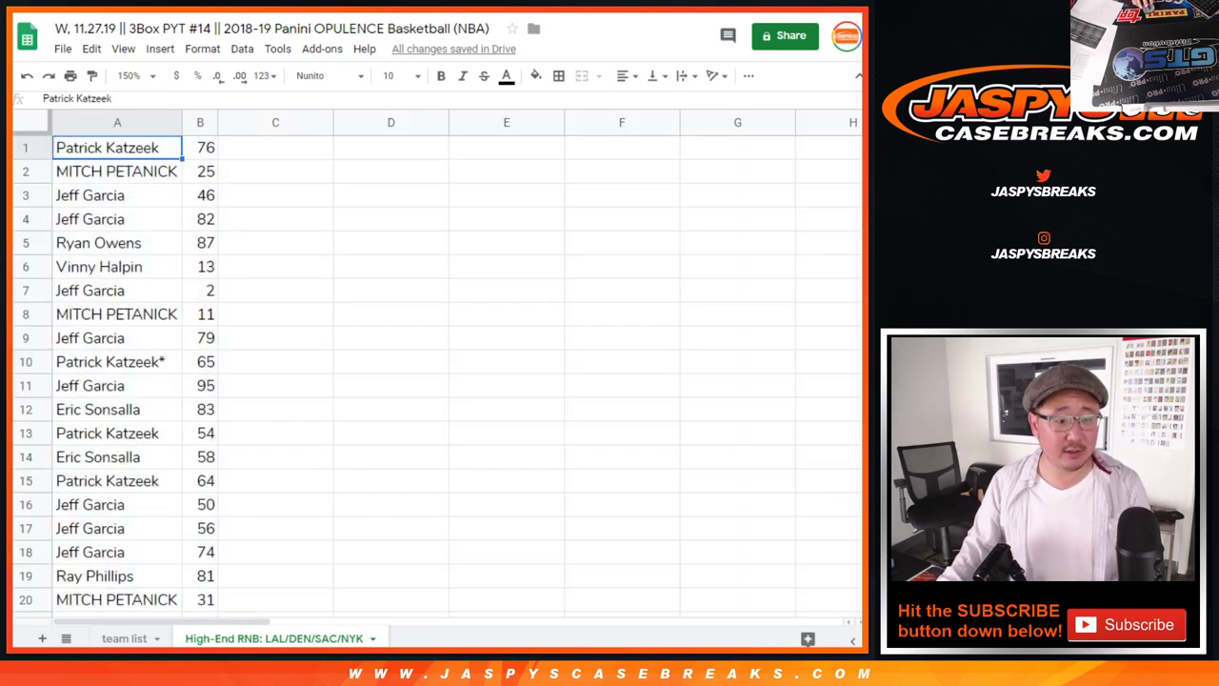
Select the name-and-number rows 1 to 37 in blocks
key("shift+Right")
key("shift+Page_Down")
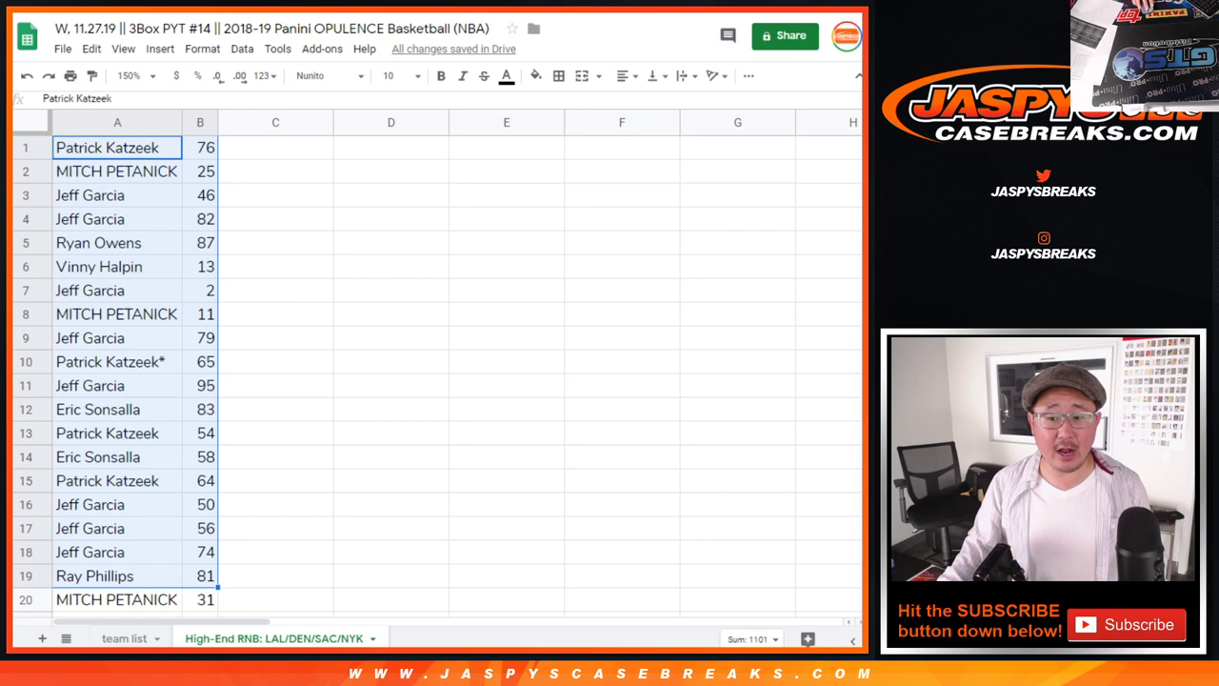
scroll(438, 371, "down", 3)
scroll(438, 371, "down", 2)
scroll(438, 371, "down", 2)
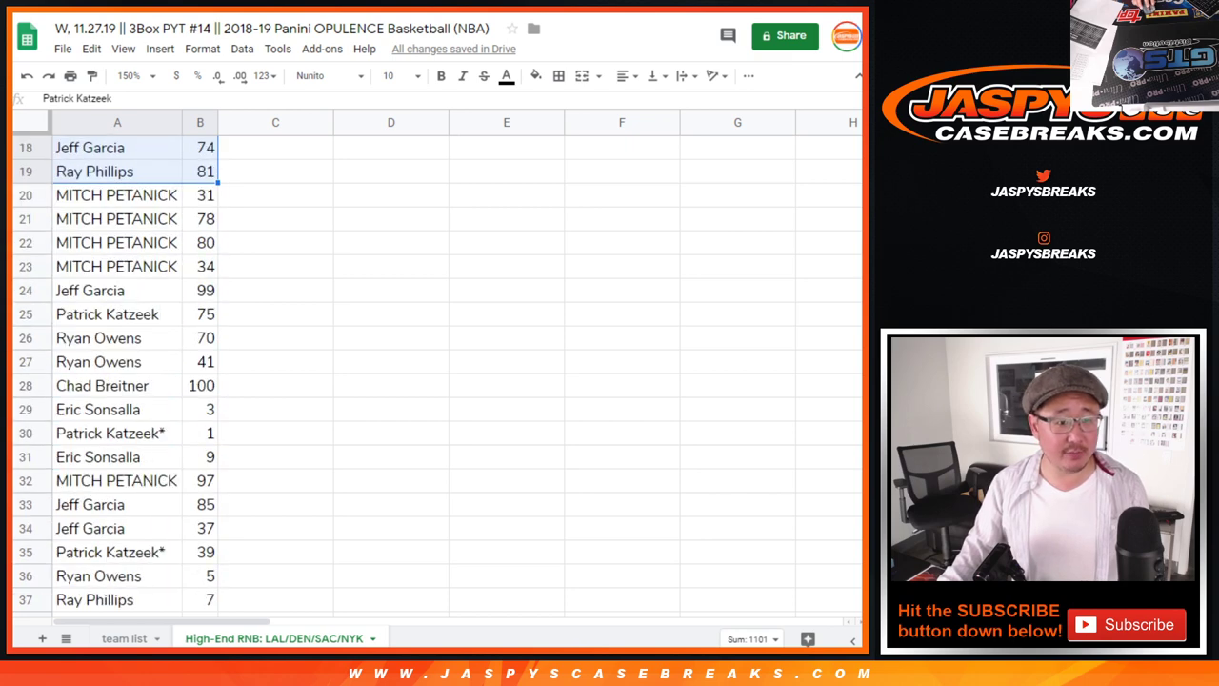
left_click(116, 194)
left_click(200, 599, "shift")
scroll(438, 371, "down", 3)
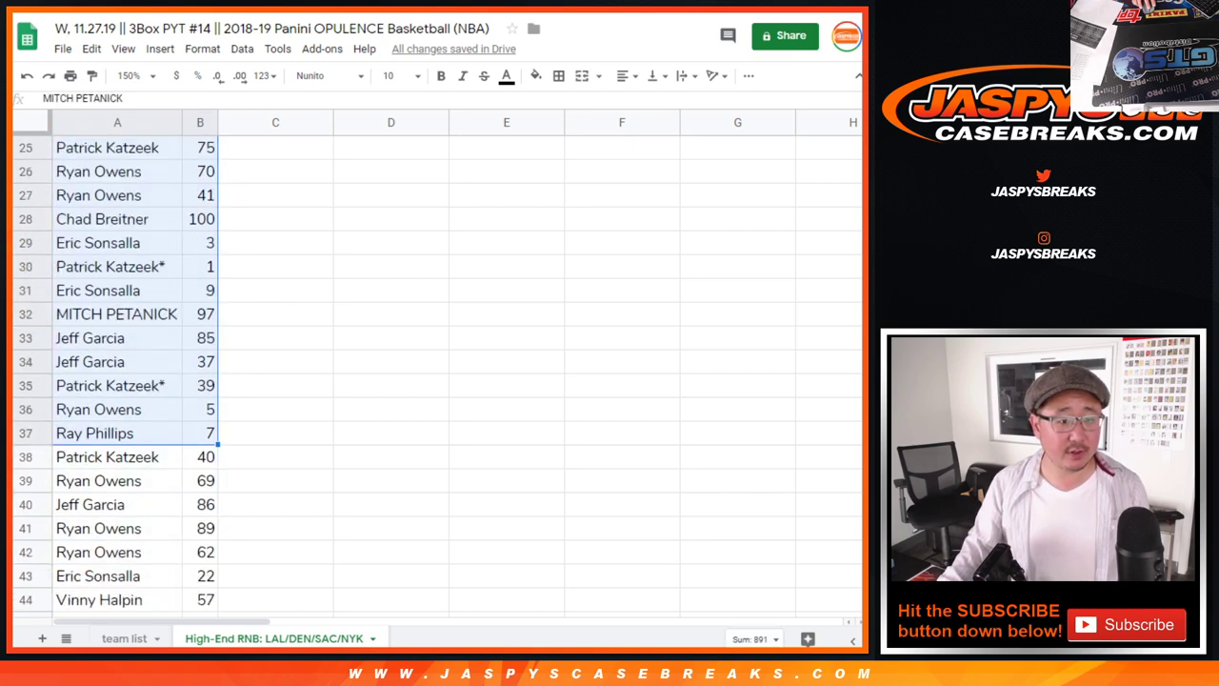
scroll(439, 371, "down", 2)
scroll(438, 371, "down", 2)
scroll(438, 372, "down", 1)
scroll(438, 372, "up", 1)
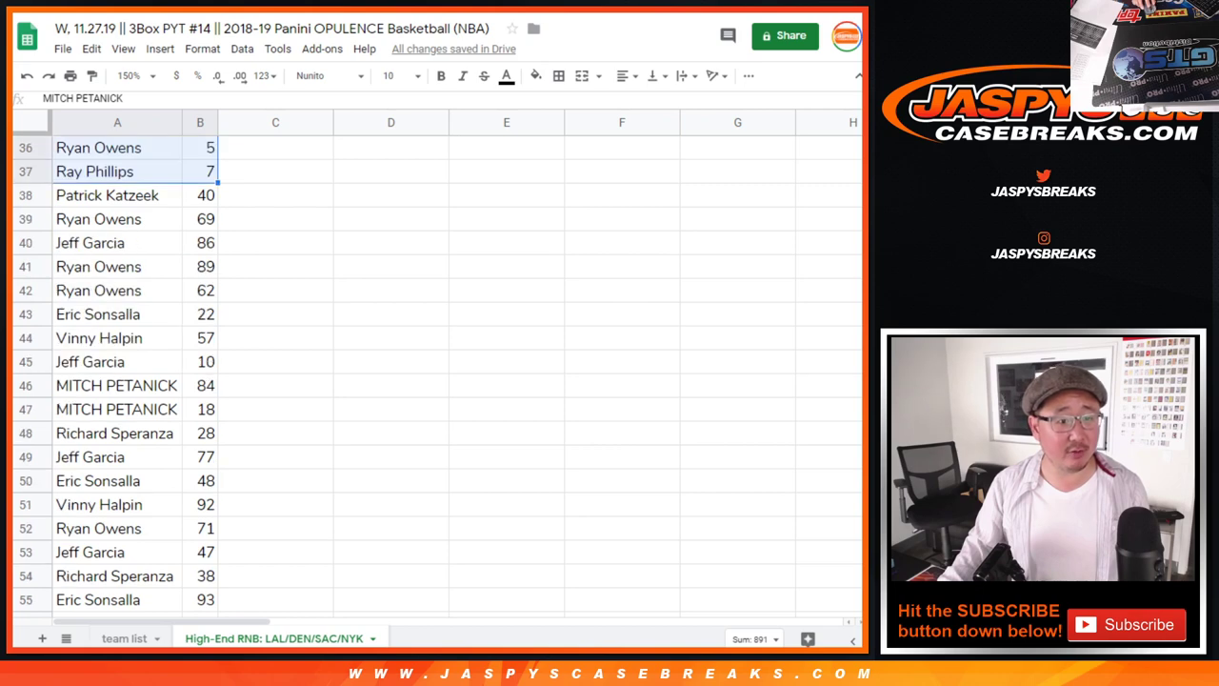
Select the remaining rows 38 to 100 in blocks
left_click(107, 194)
scroll(438, 371, "down", 1)
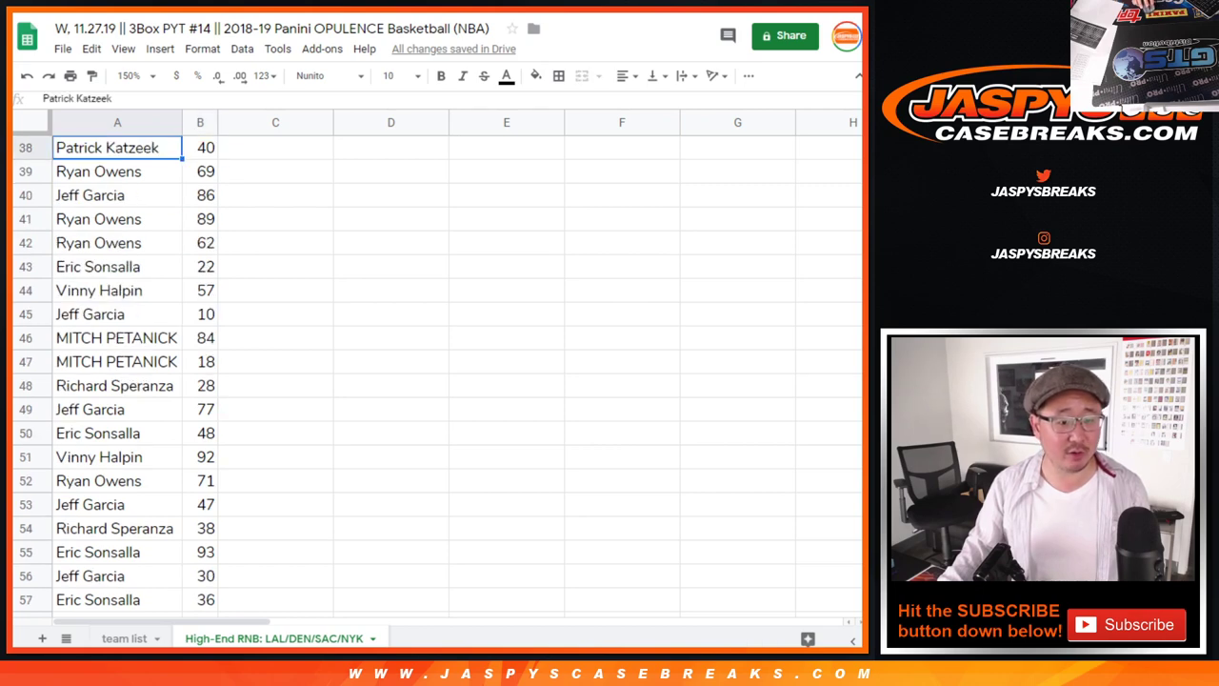
left_click(200, 527, "shift")
scroll(438, 371, "down", 4)
scroll(438, 371, "down", 1)
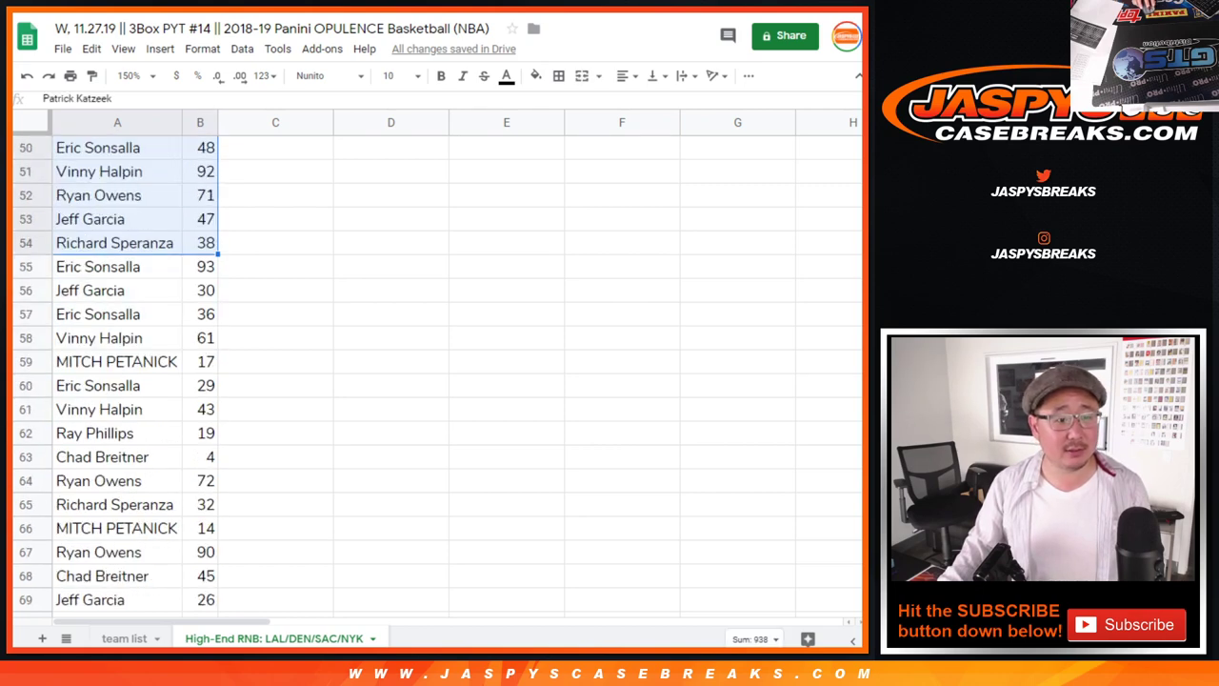
left_click(105, 266)
left_click(200, 575, "shift")
scroll(438, 372, "down", 1)
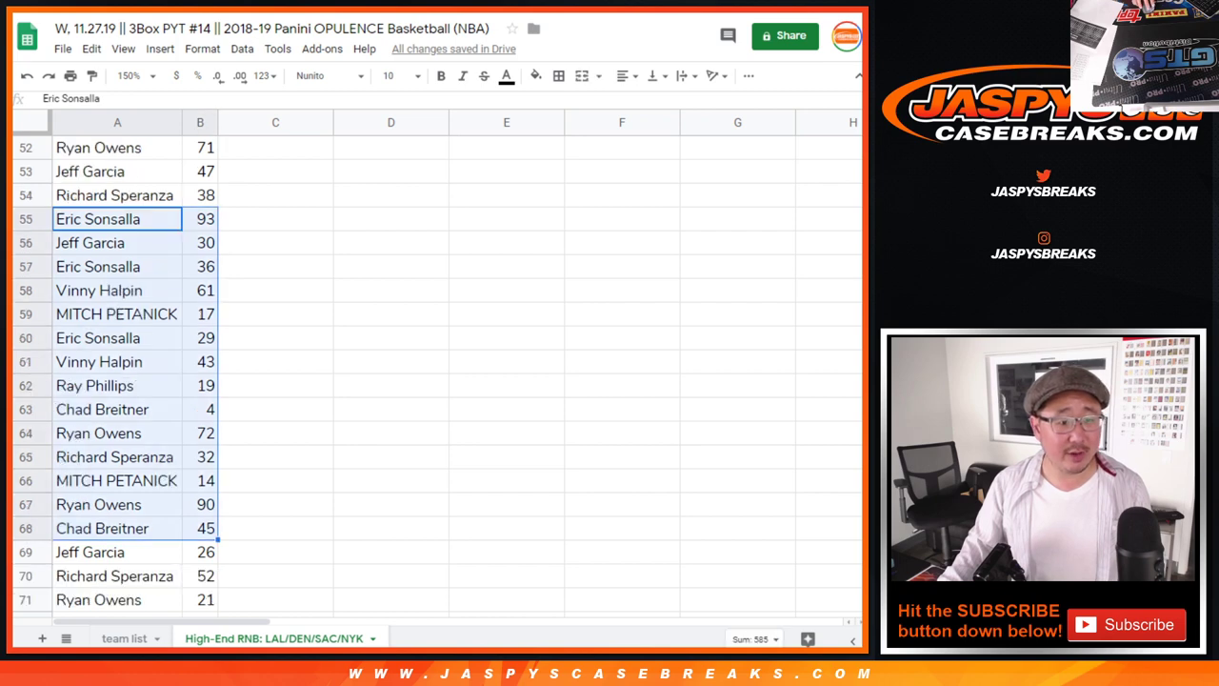
scroll(438, 371, "down", 1)
scroll(438, 371, "down", 3)
scroll(438, 372, "down", 3)
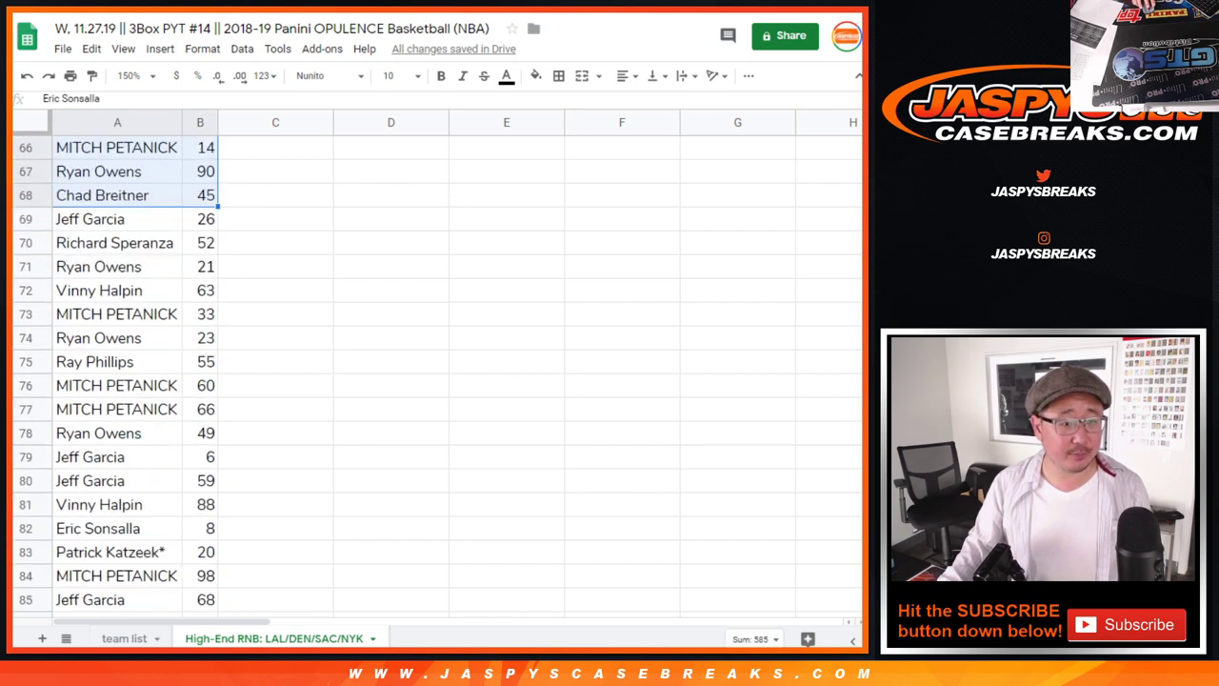
left_click(104, 219)
left_click(200, 575, "shift")
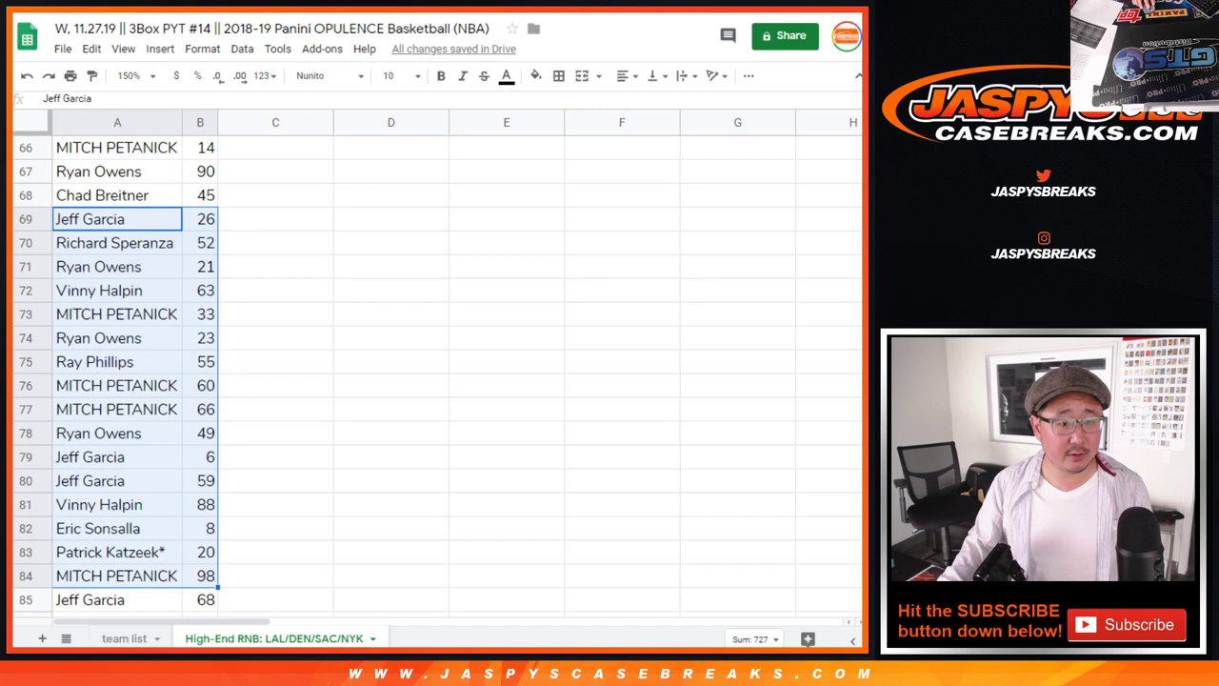
scroll(438, 371, "down", 3)
scroll(438, 371, "down", 3)
scroll(438, 371, "down", 2)
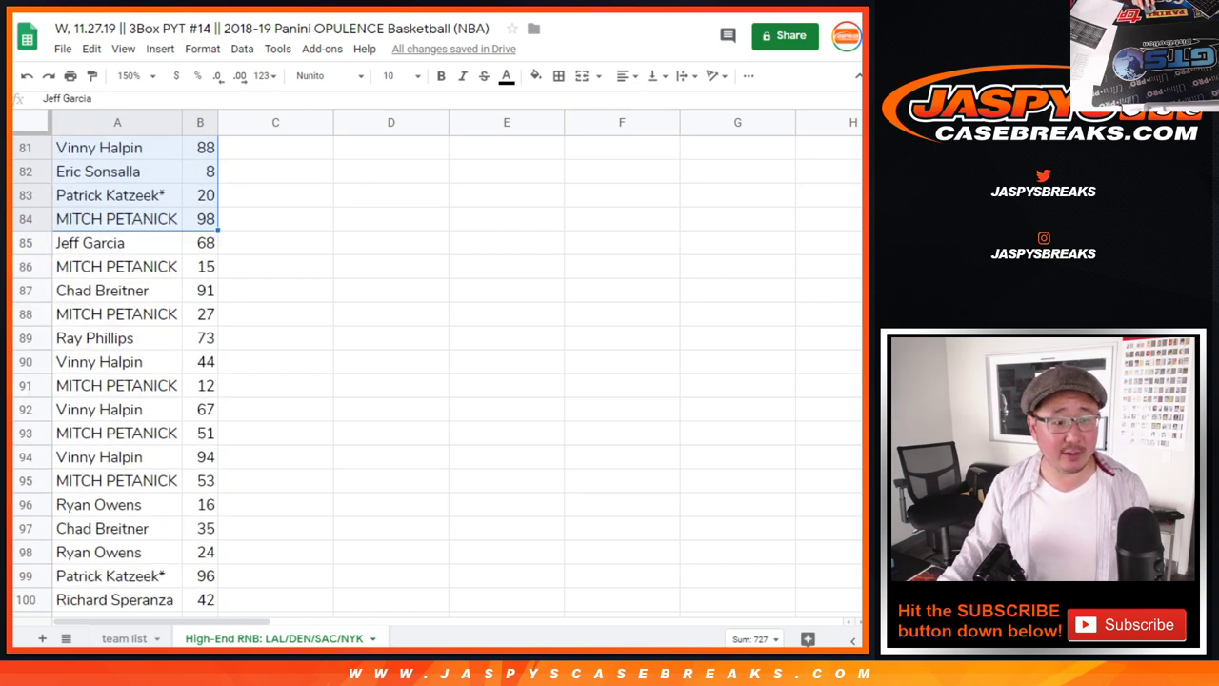
left_click(105, 243)
left_click(205, 599, "shift")
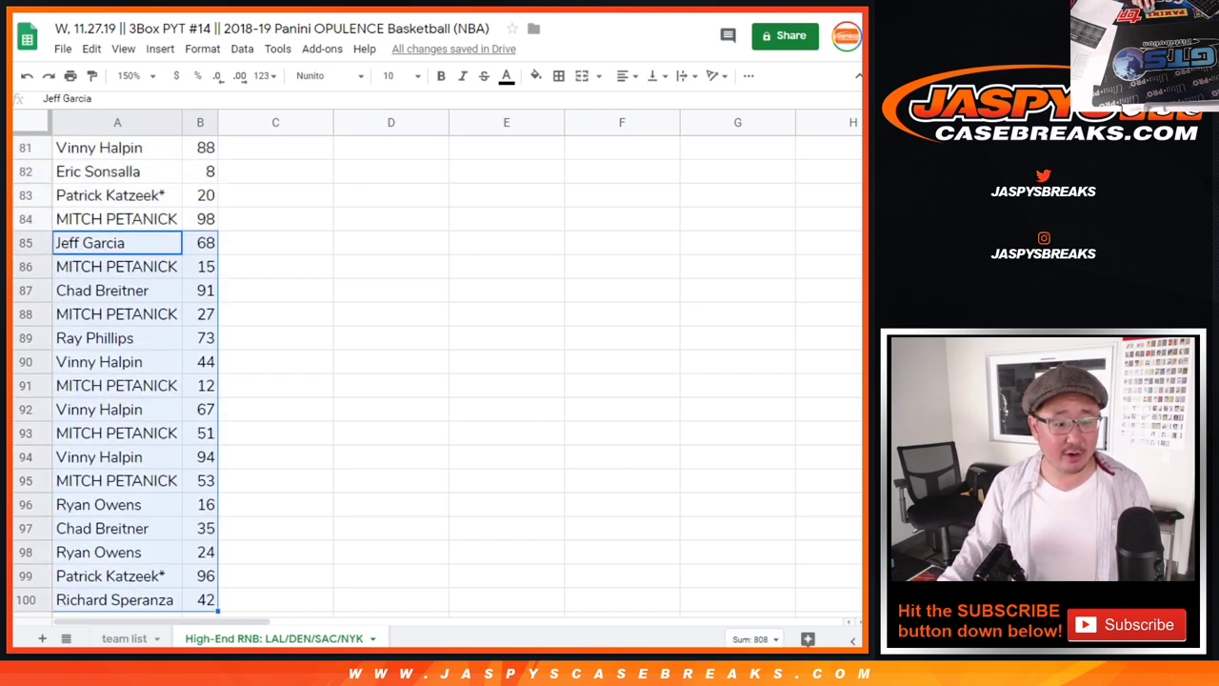
scroll(438, 371, "down", 1)
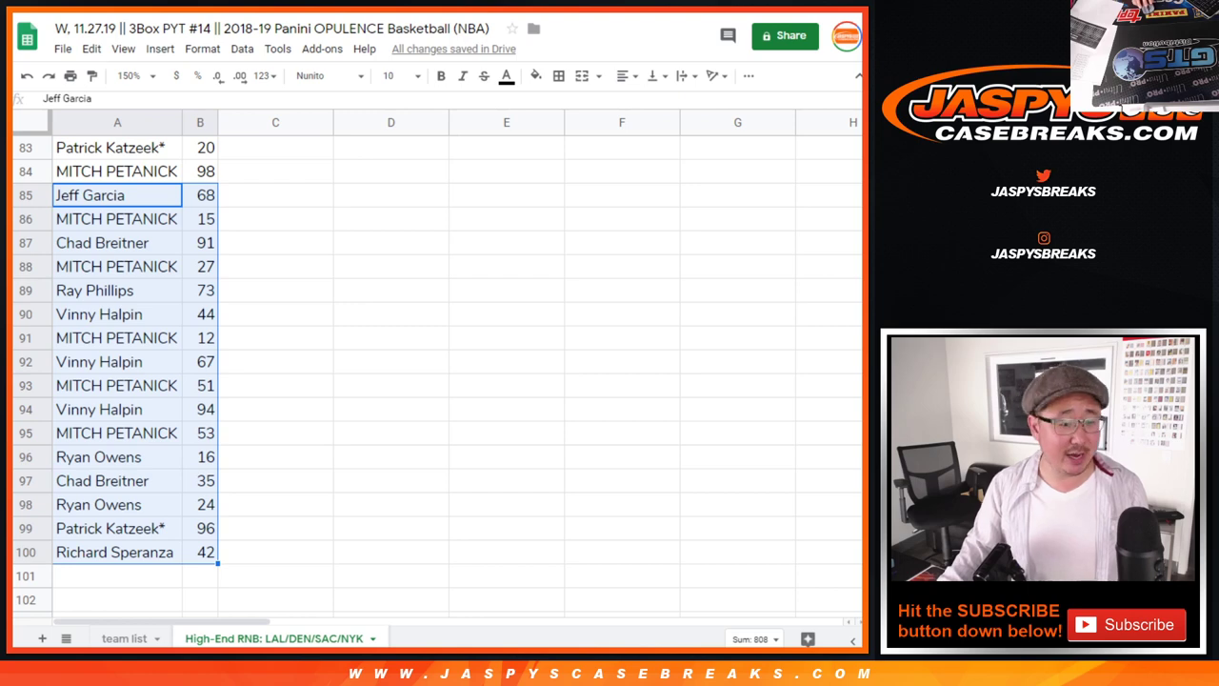
Sort the sheet by column A, A→Z, then select the first buyers' grouped rows
key("ctrl+Down")
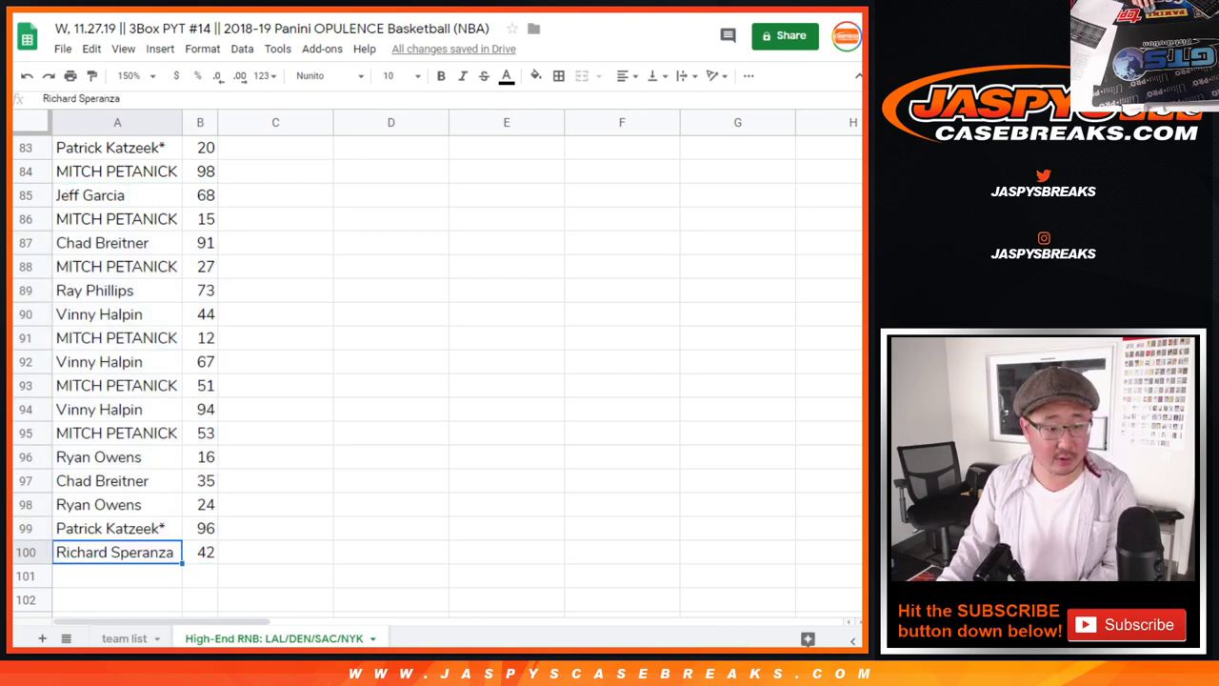
key("ctrl+Up")
left_click(117, 122)
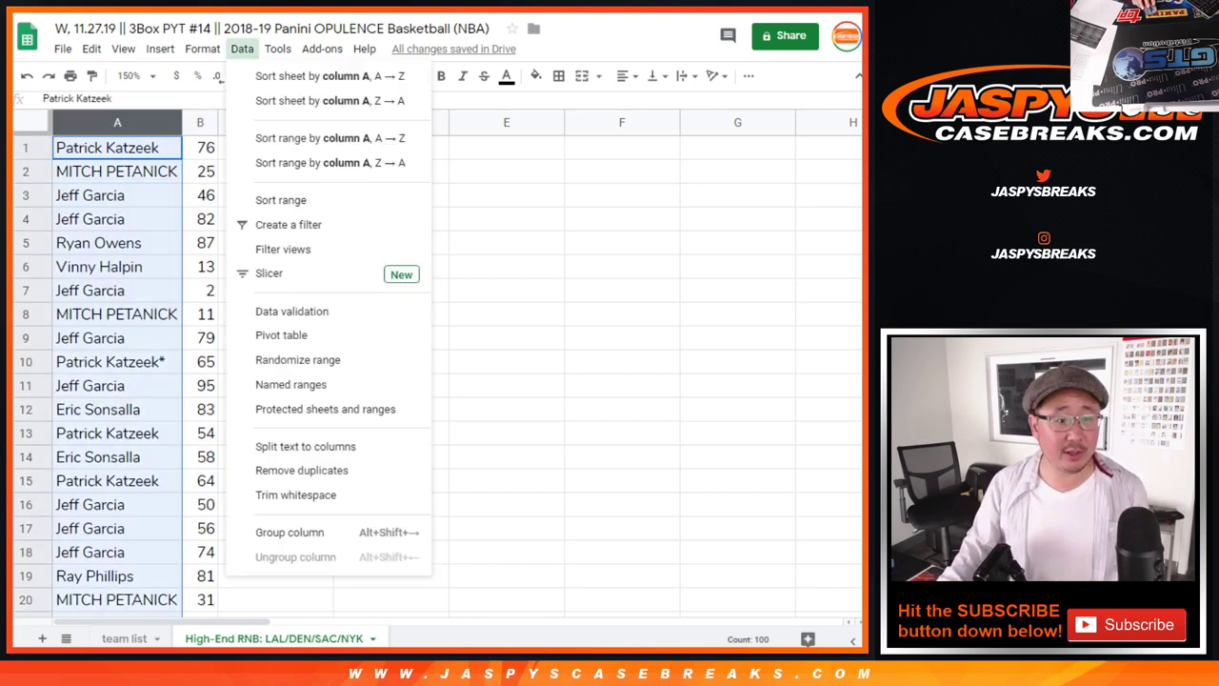
left_click(242, 49)
left_click(330, 75)
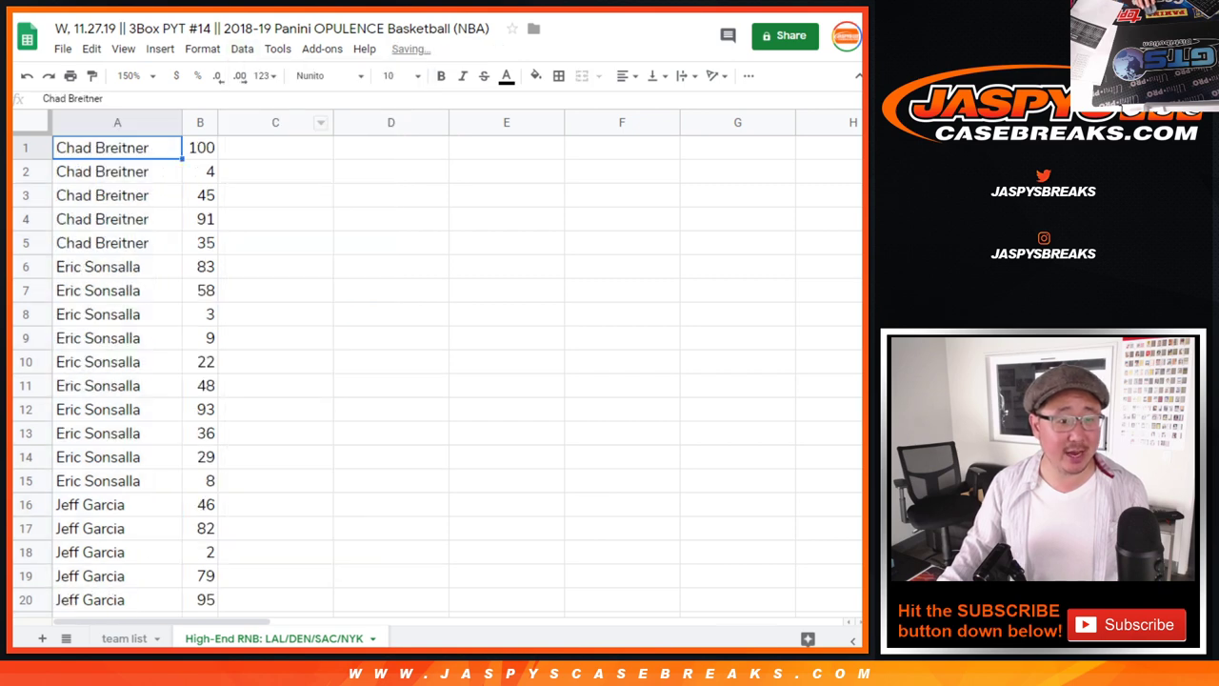
left_click_drag(117, 148, 200, 243)
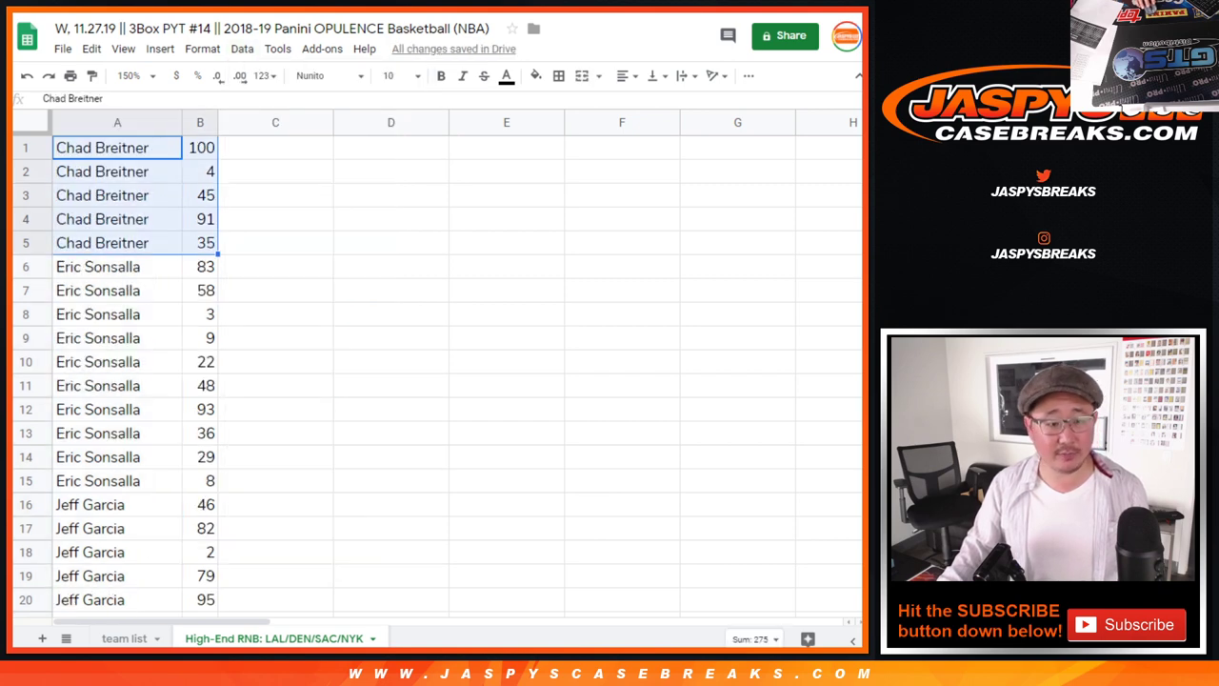
mouse_move(117, 148)
left_mouse_down()
mouse_move(117, 243)
mouse_move(200, 481)
left_mouse_up()
left_click(117, 267)
scroll(438, 371, "down", 1)
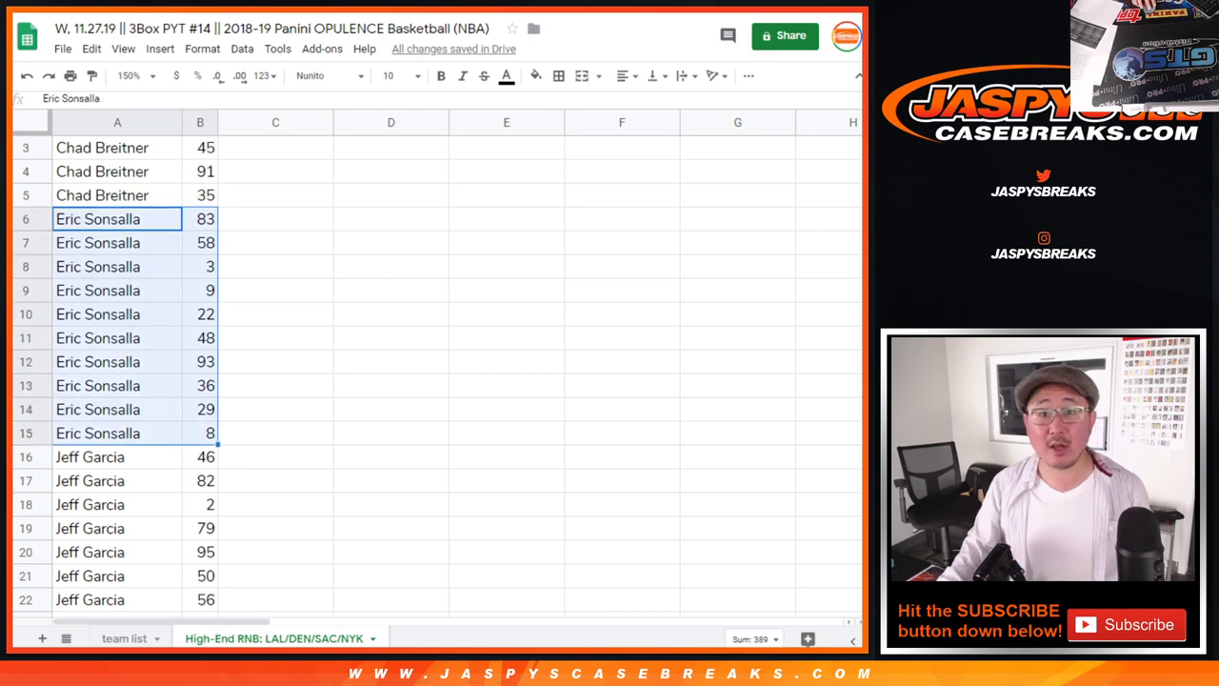
scroll(438, 371, "down", 1)
scroll(438, 372, "down", 1)
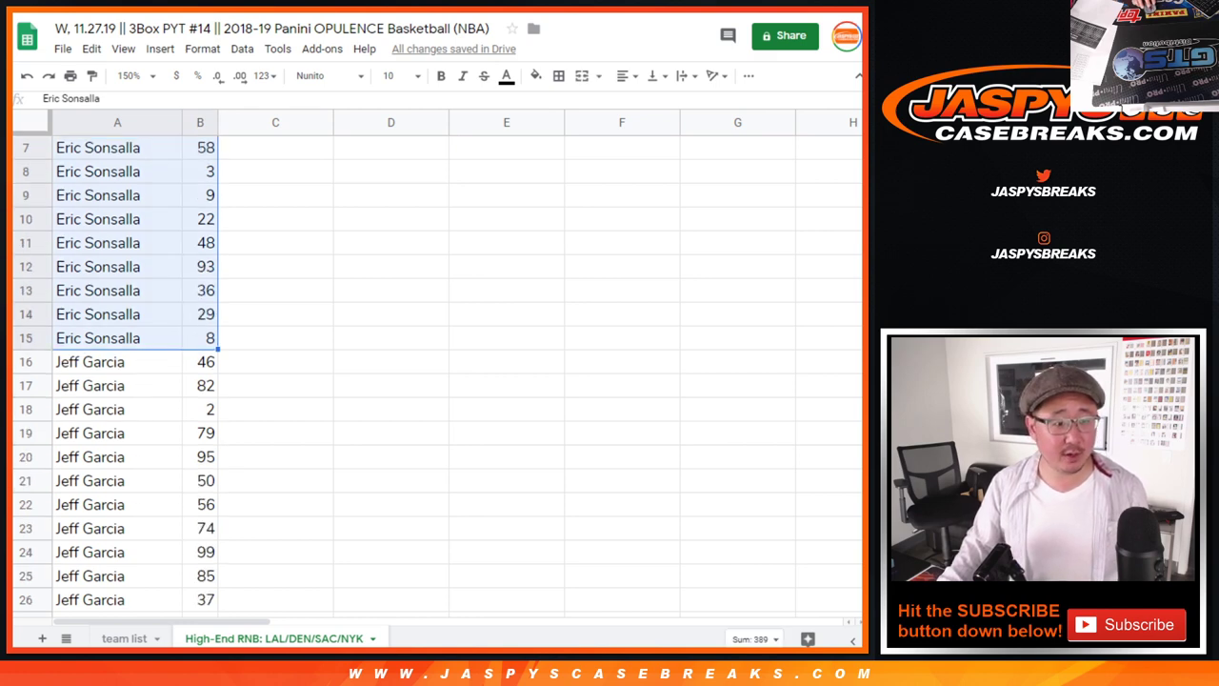
left_click(90, 362)
scroll(89, 362, "down", 1)
scroll(89, 362, "down", 4)
left_click(205, 575, "shift")
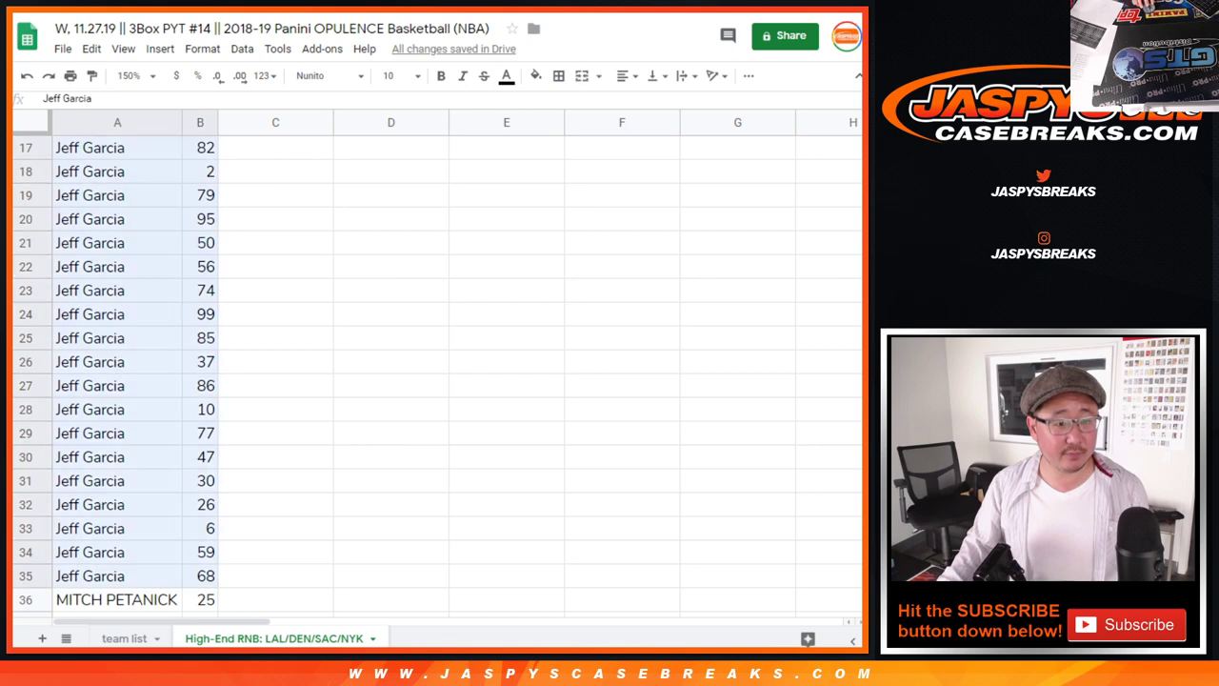
scroll(114, 371, "up", 1)
scroll(114, 372, "down", 1)
scroll(438, 371, "down", 3)
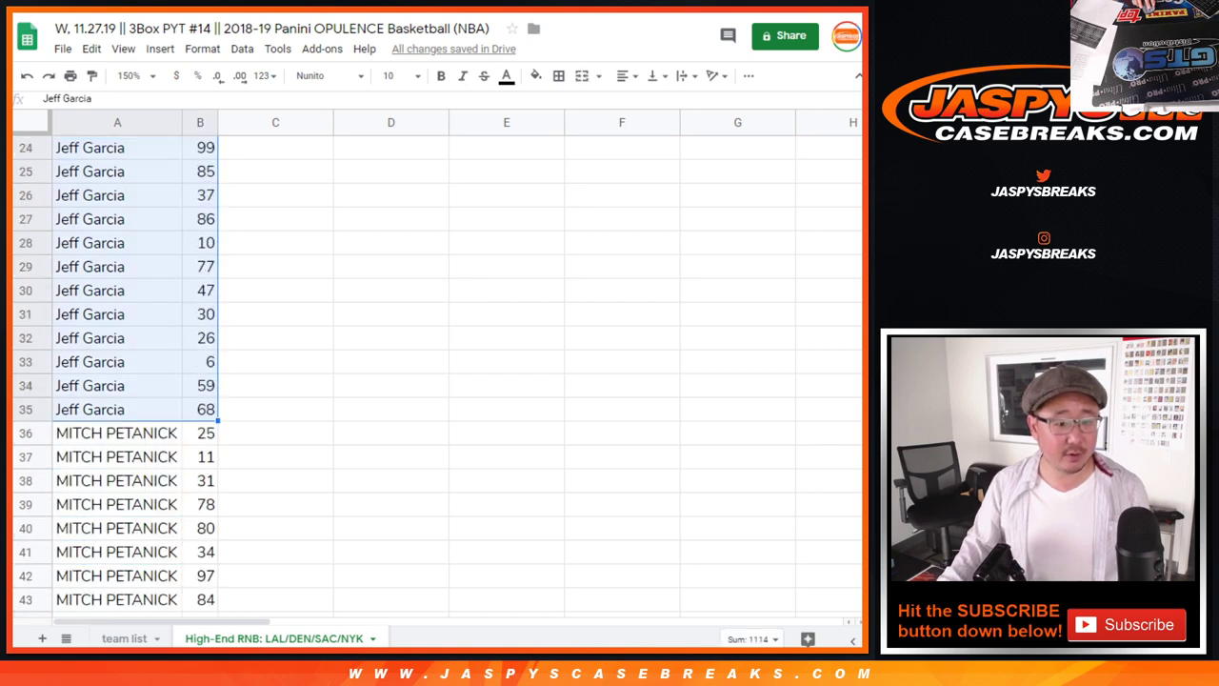
scroll(438, 372, "down", 3)
left_click(116, 242)
scroll(116, 242, "down", 1)
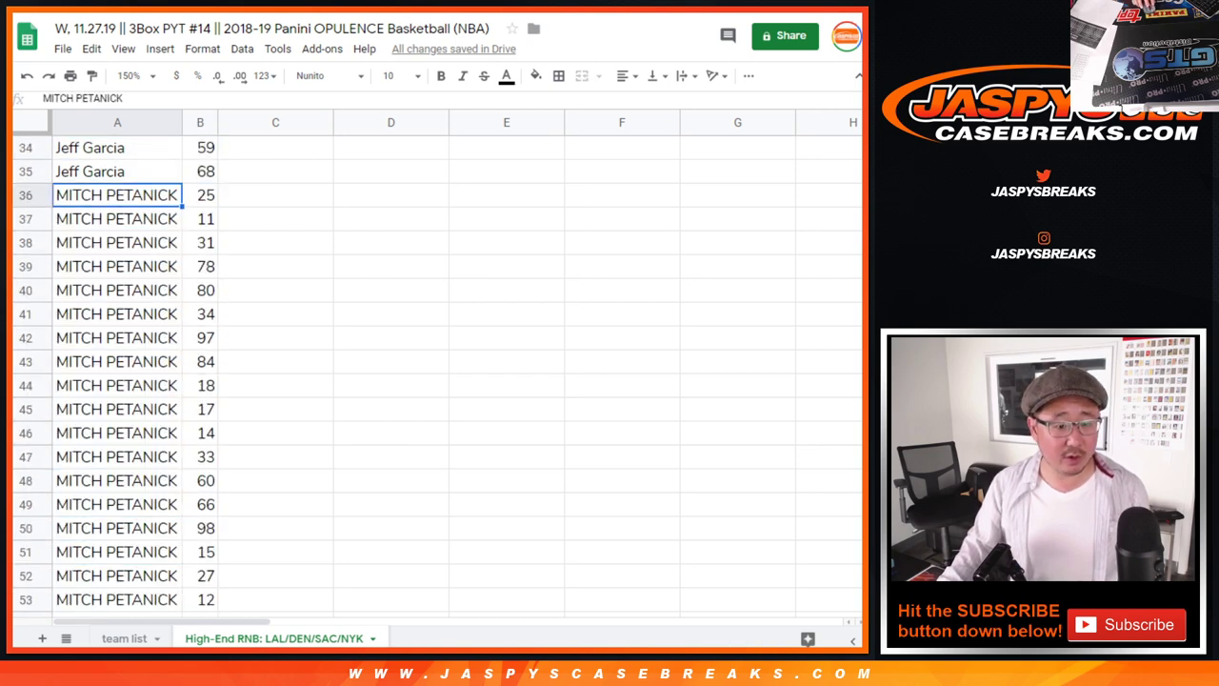
left_click(204, 599, "shift")
scroll(205, 599, "down", 1)
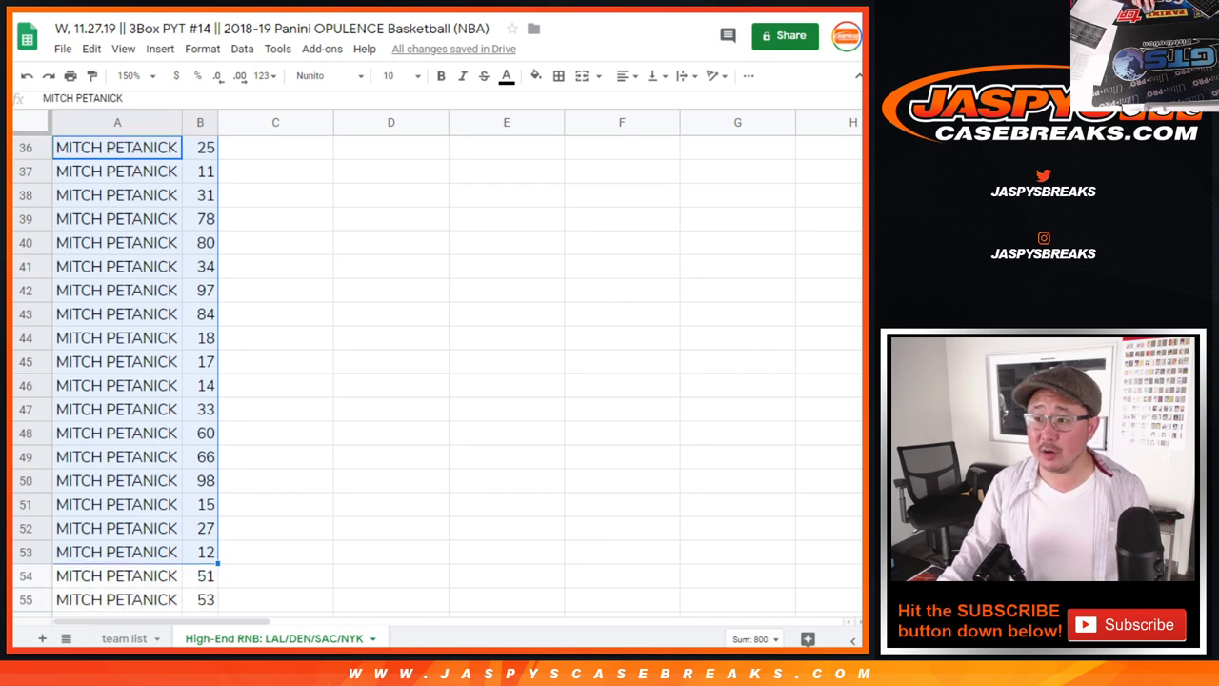
key("shift+Down")
key("shift+Down")
scroll(116, 371, "down", 2)
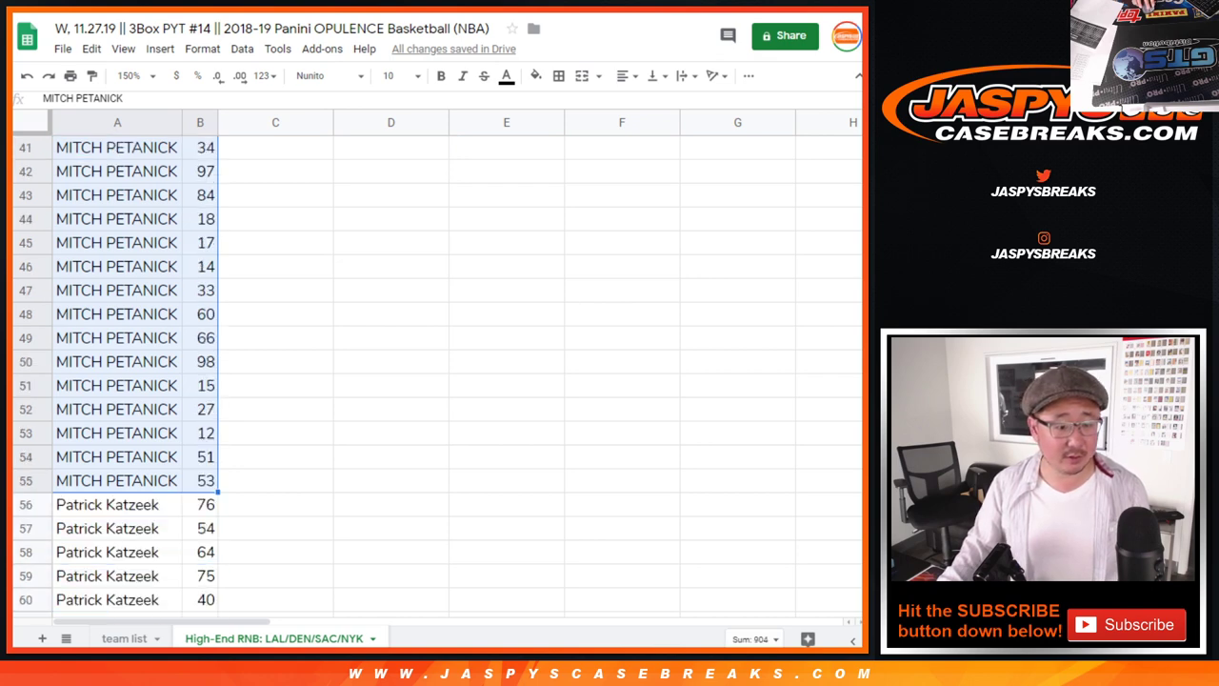
scroll(116, 371, "up", 2)
scroll(116, 371, "up", 1)
scroll(116, 371, "down", 1)
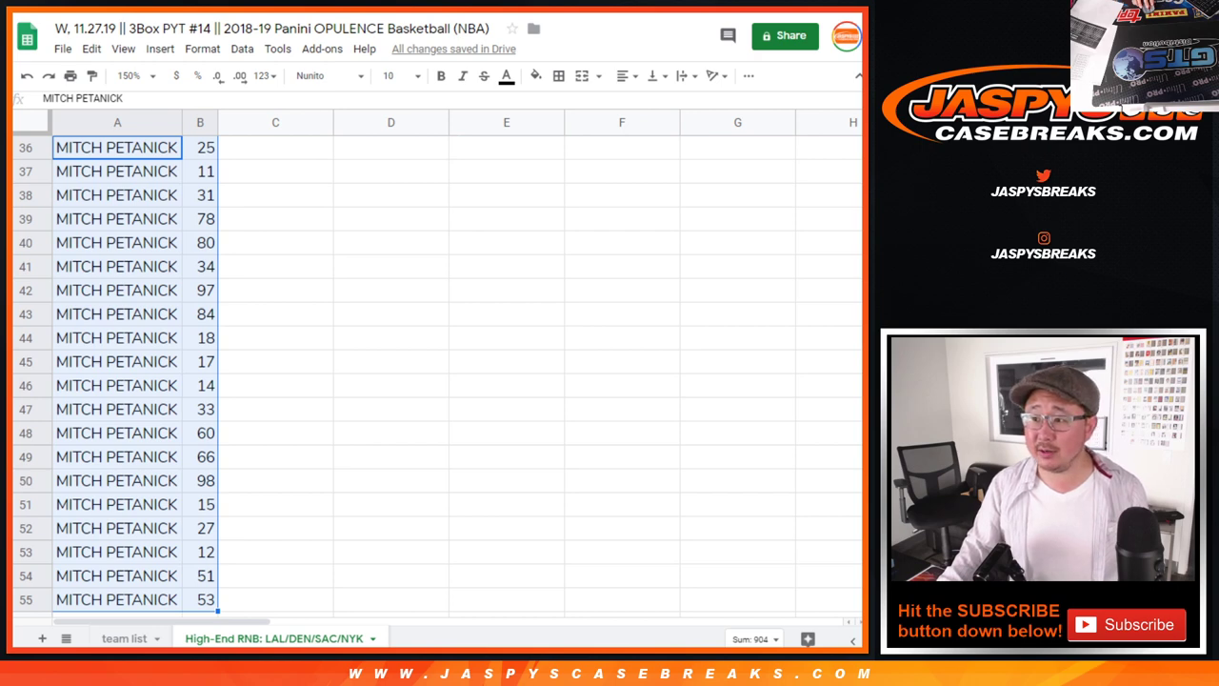
scroll(116, 372, "down", 5)
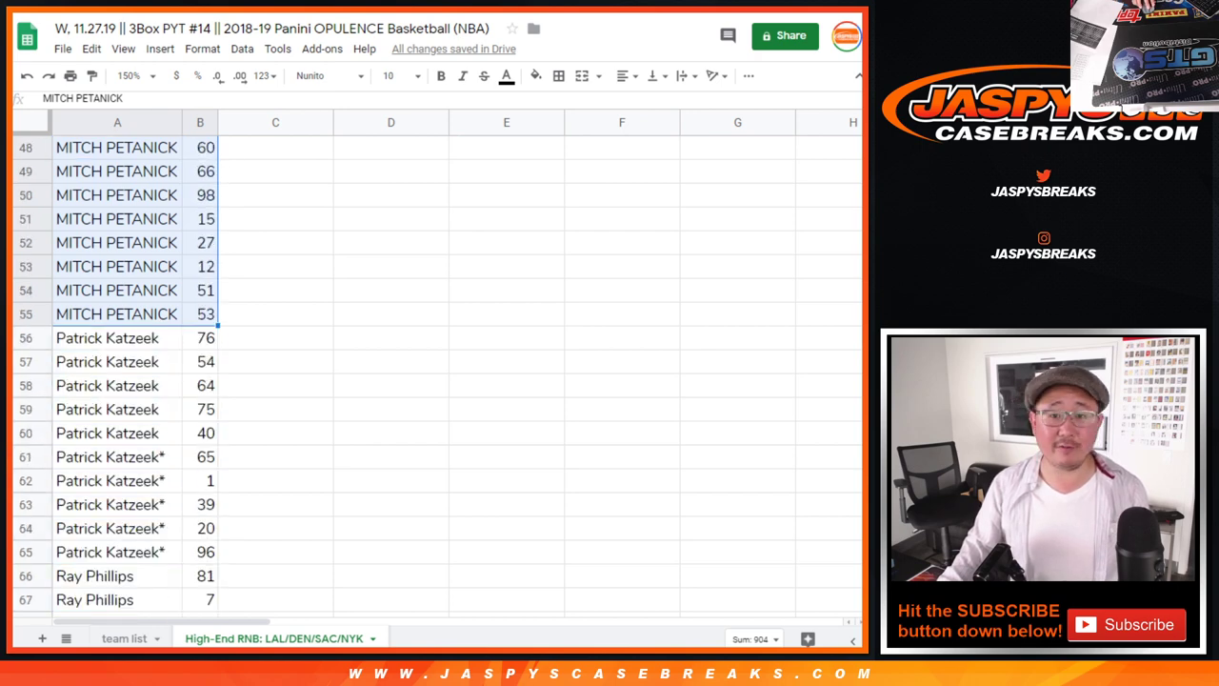
scroll(116, 371, "down", 1)
key("Down")
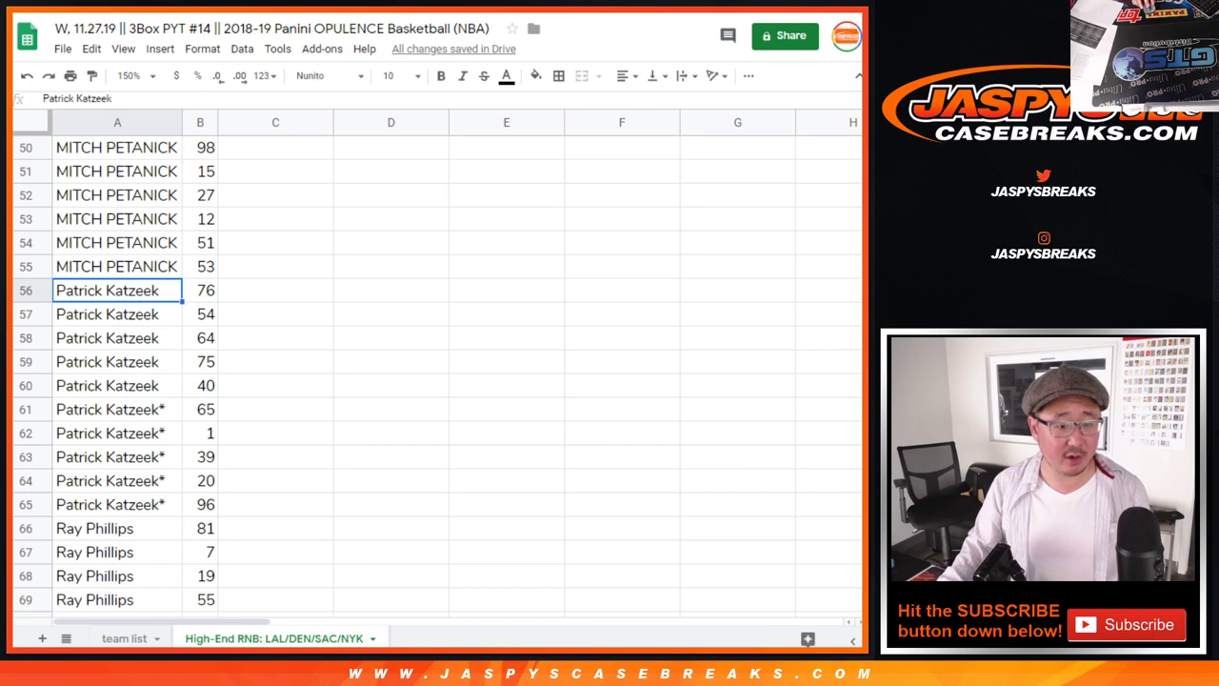
key("shift+Down")
key("shift+Down")
key("shift+Down")
key("shift+Right")
scroll(117, 372, "down", 2)
scroll(116, 371, "down", 1)
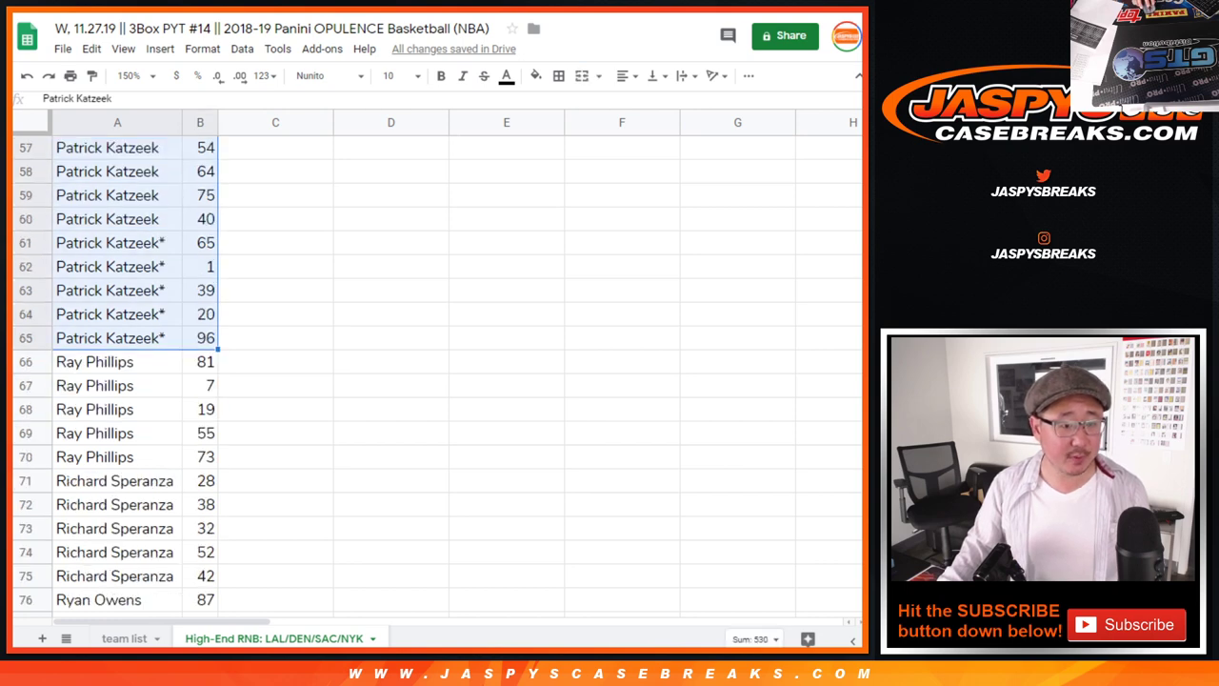
scroll(116, 371, "up", 1)
left_click(94, 409)
key("shift+Down")
key("shift+Down")
key("shift+Down")
key("shift+Right")
scroll(116, 371, "down", 2)
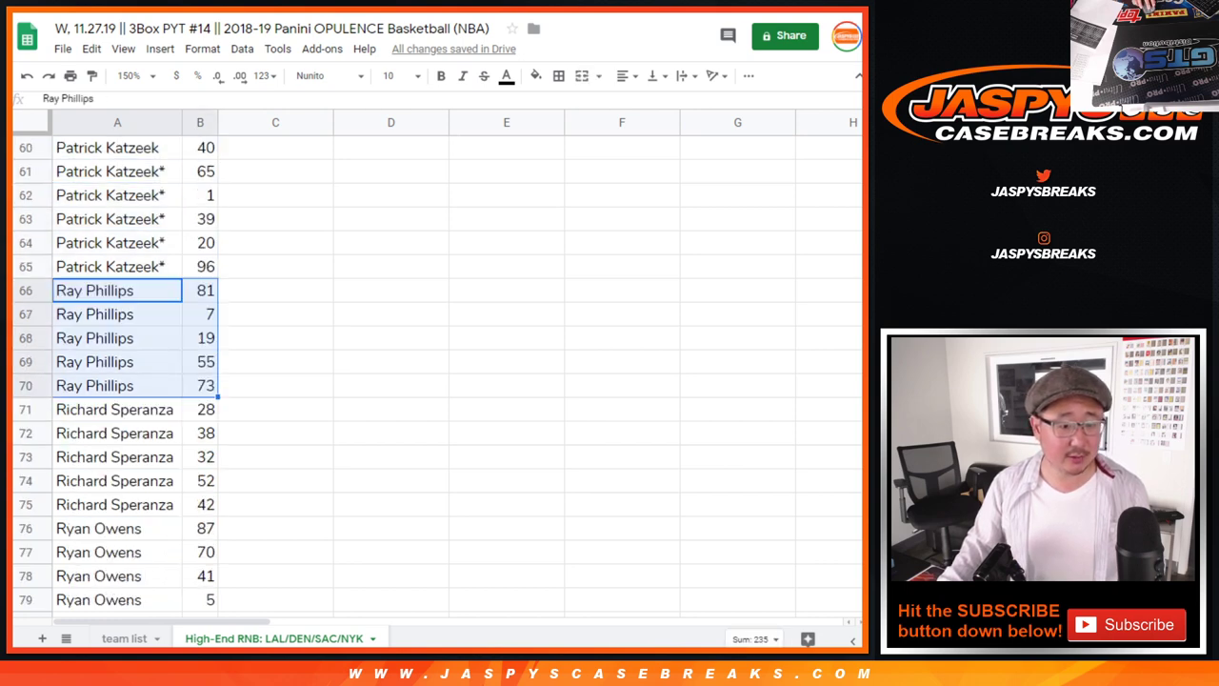
left_click(114, 409)
key("shift+Down")
key("shift+Down")
key("shift+Down")
key("shift+Right")
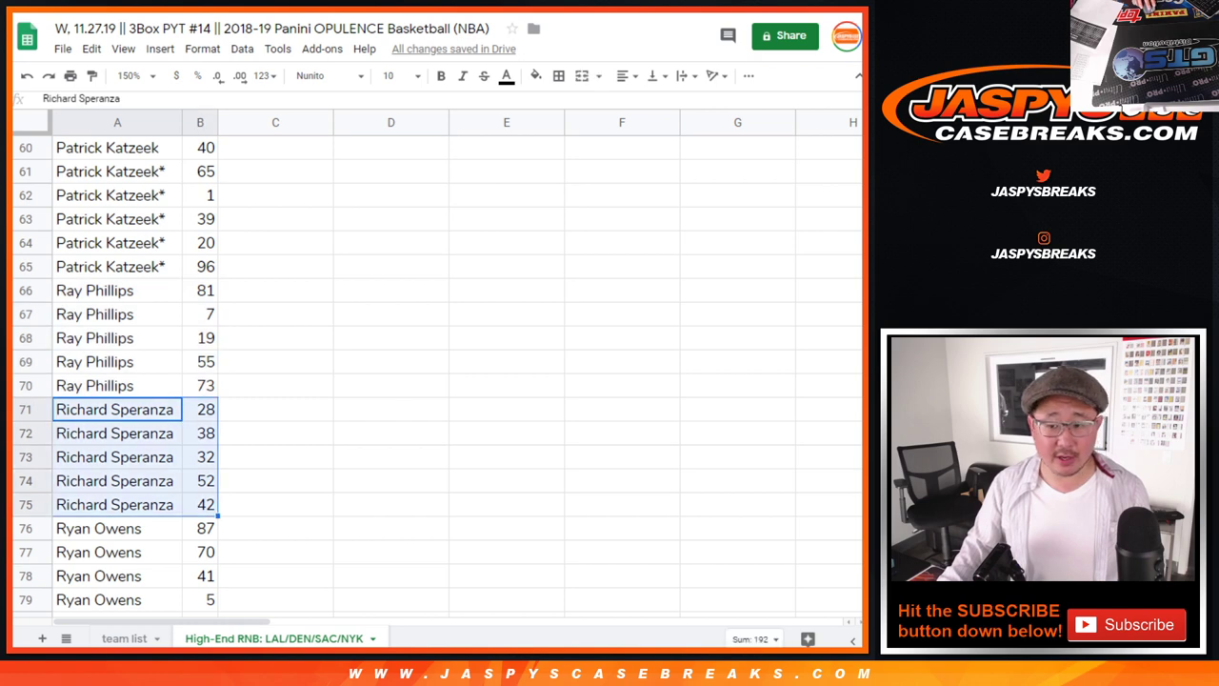
scroll(116, 371, "down", 3)
left_click(98, 362)
scroll(116, 372, "down", 2)
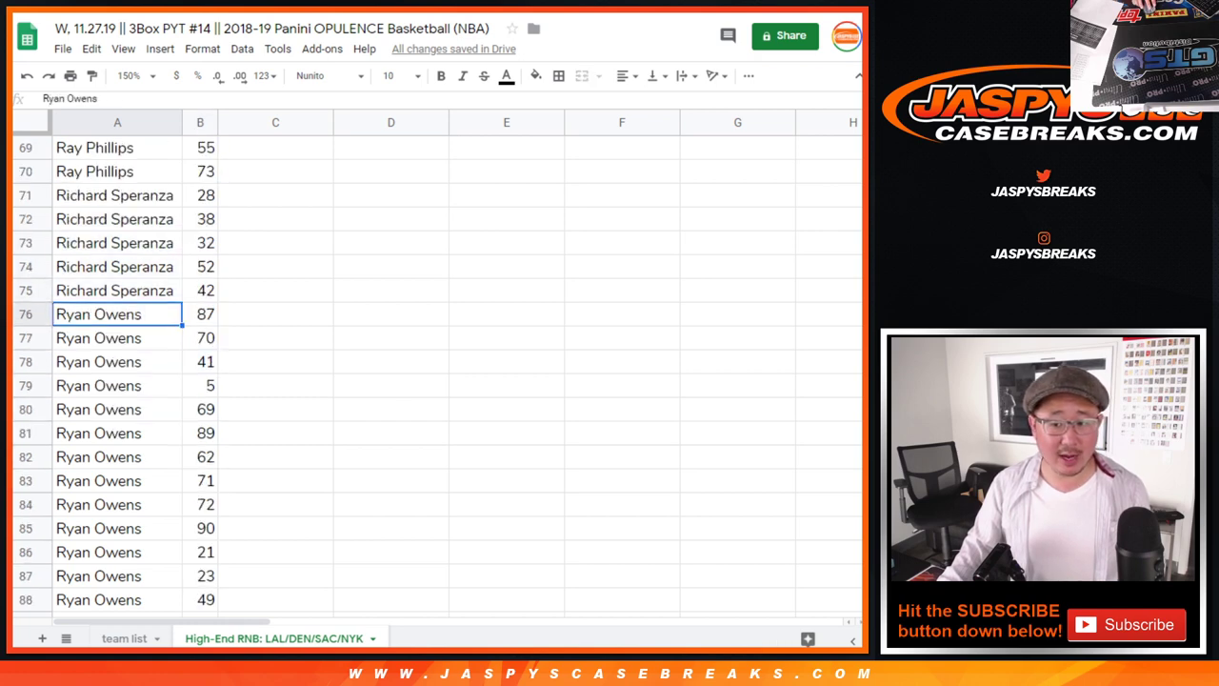
scroll(116, 372, "down", 3)
left_click(200, 575, "shift")
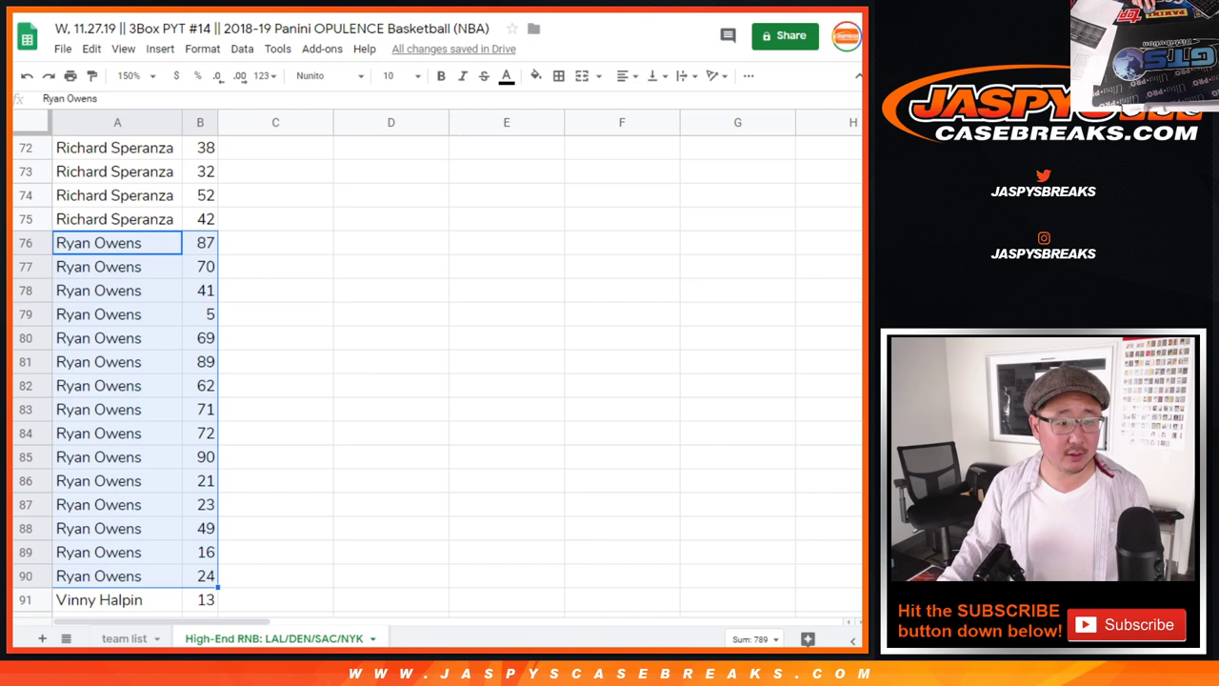
scroll(117, 371, "down", 2)
scroll(117, 371, "down", 3)
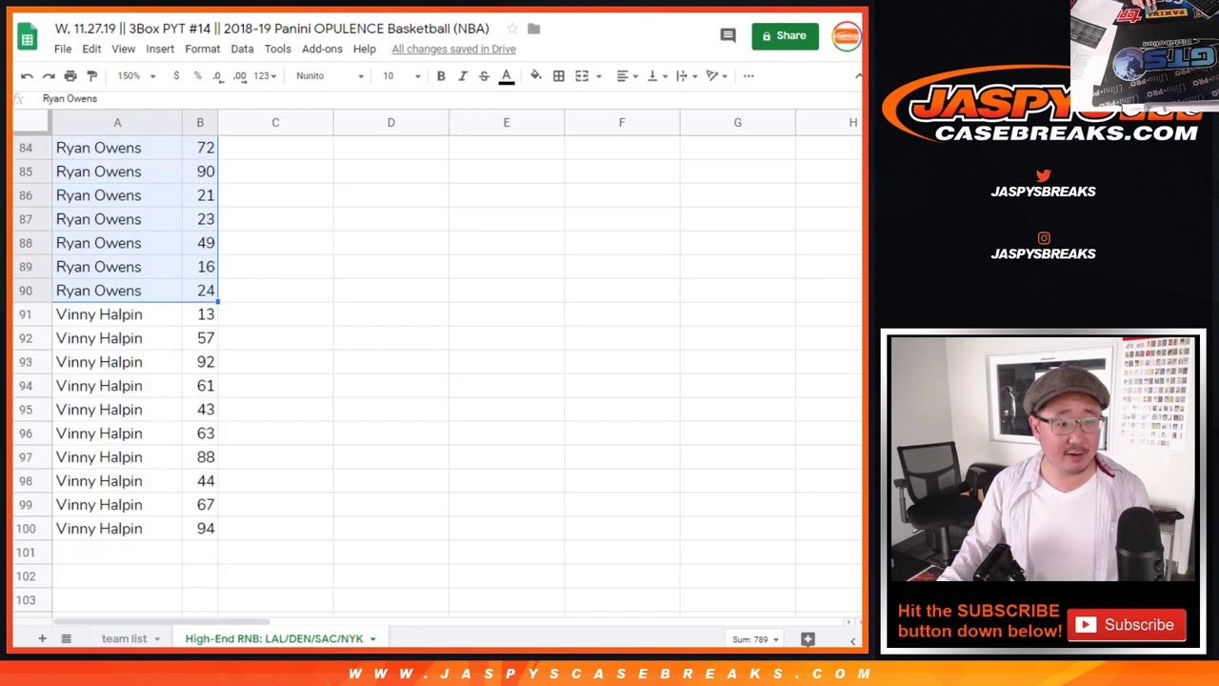
left_click(98, 314)
left_click(200, 528, "shift")
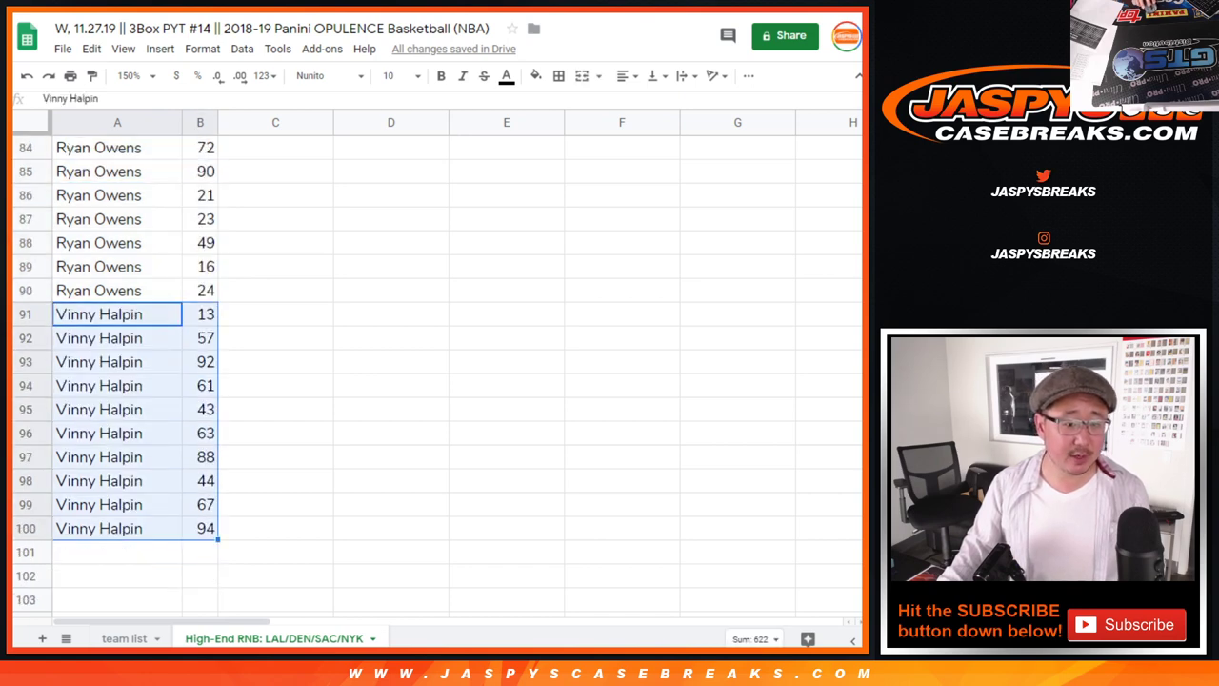
key("ctrl+Down")
key("ctrl+Up")
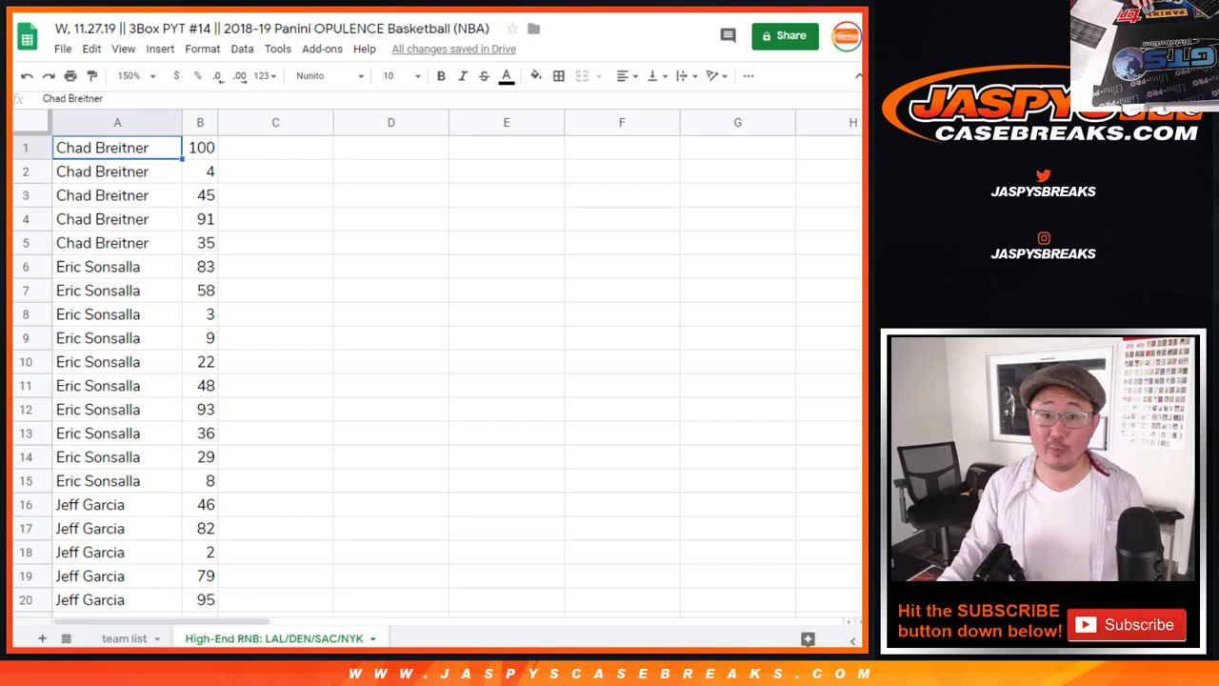